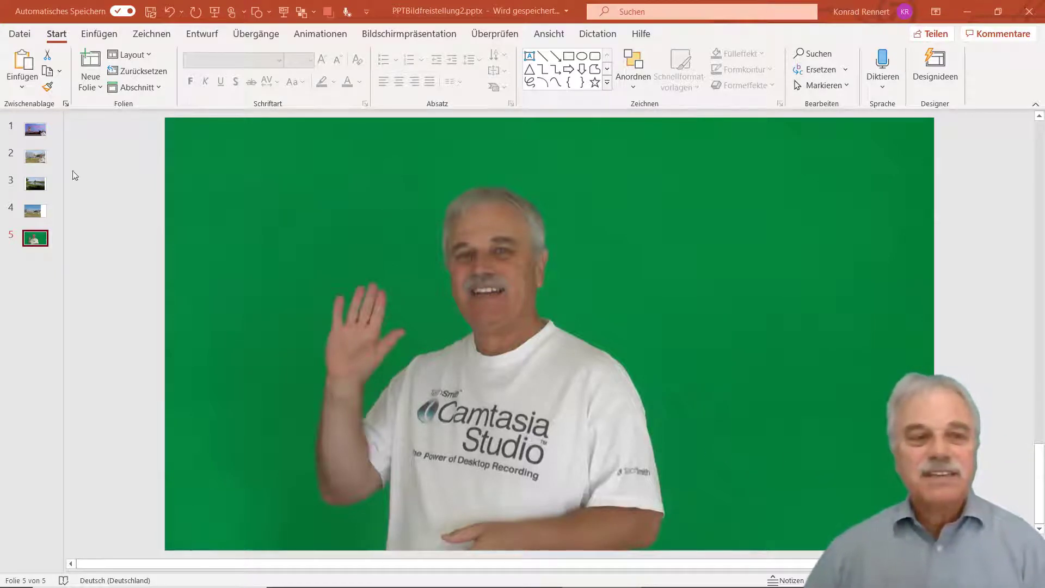
# Step: Glance at the title slide, then show slide 2 with the presenter composited over the book Parthenon
pyautogui.click(28, 134)
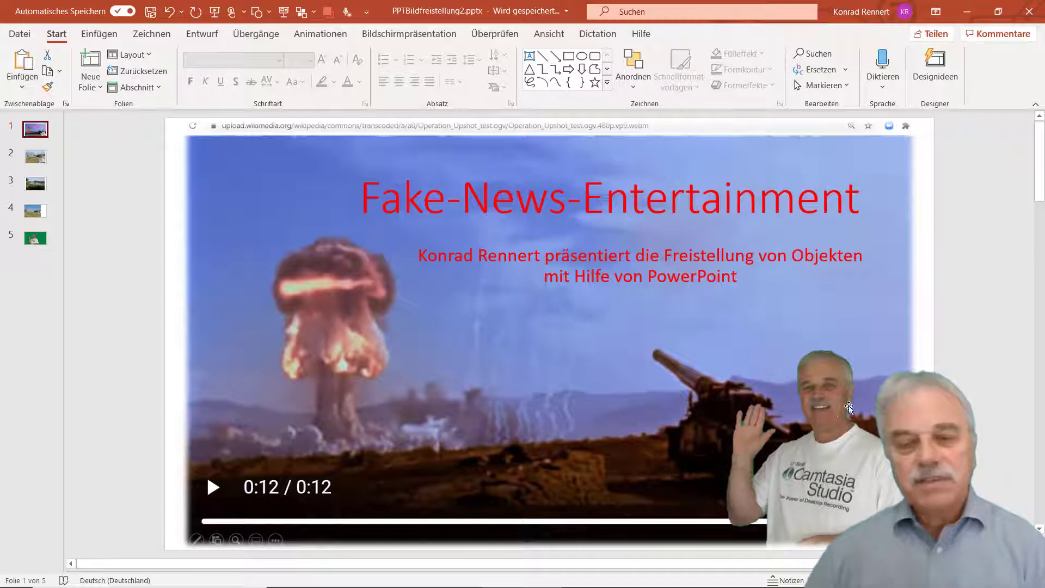
pyautogui.click(42, 160)
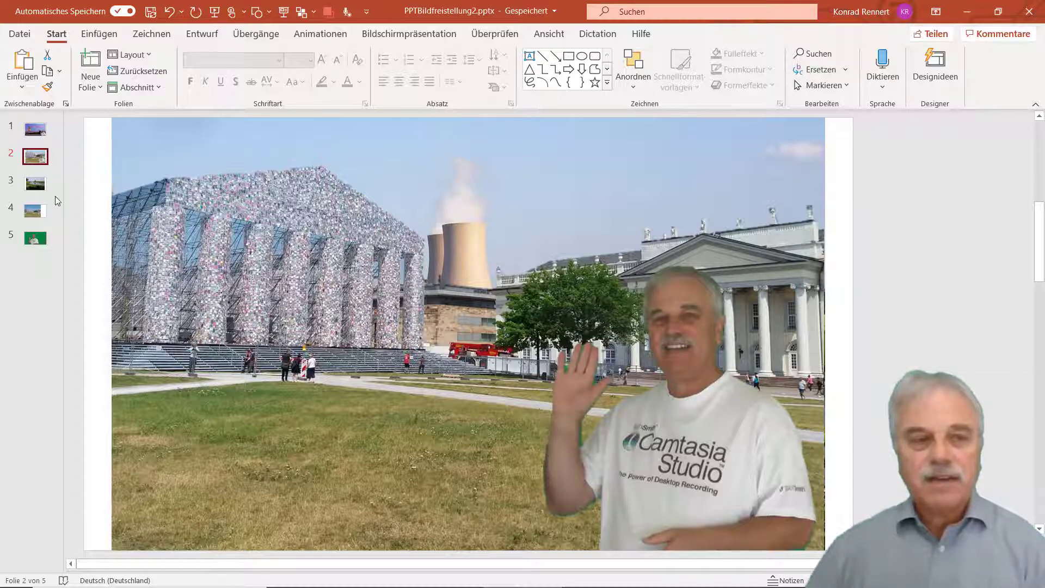
# Step: Review slides 3, 4, 5 and 2, ending on slide 3 with the river and cooling towers
pyautogui.moveTo(36, 184); pyautogui.dragTo(40, 180)
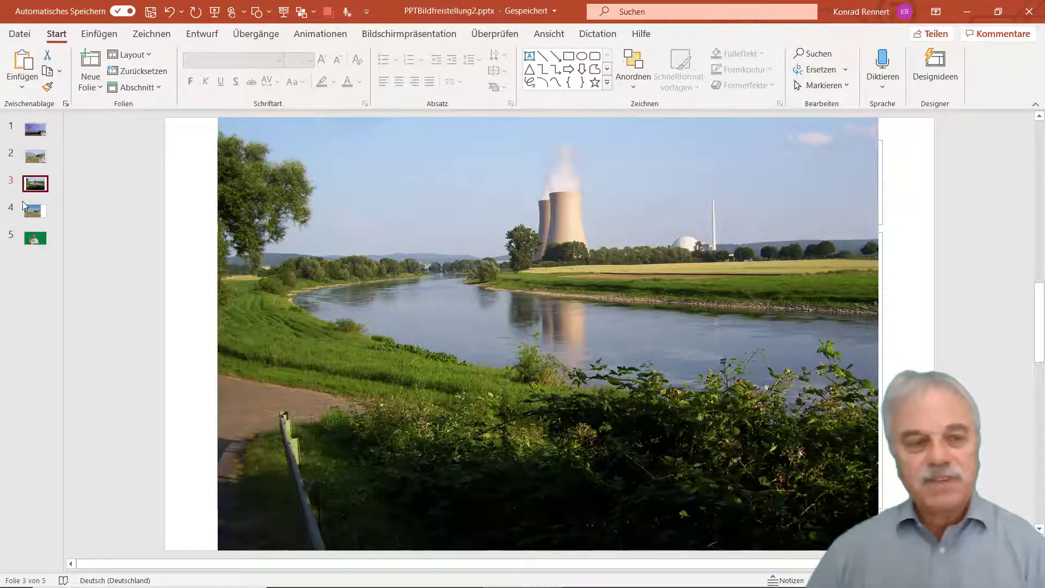
pyautogui.click(38, 215)
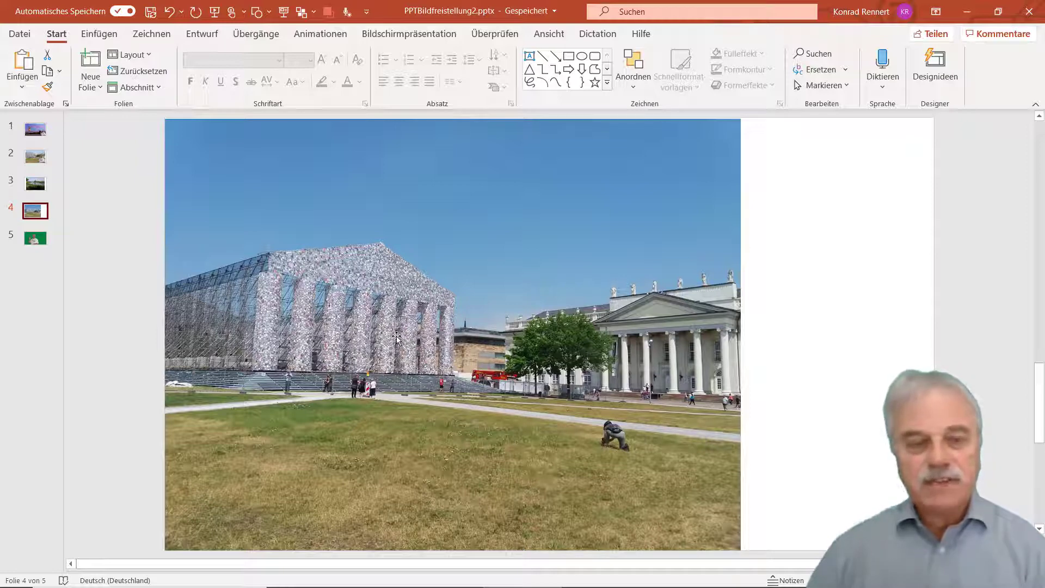
pyautogui.click(41, 240)
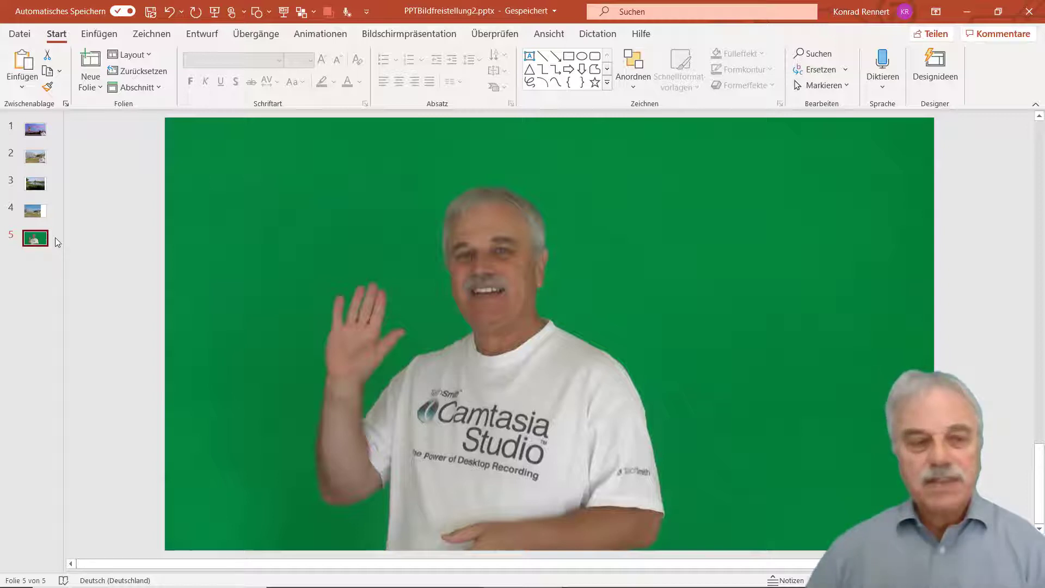
pyautogui.click(32, 156)
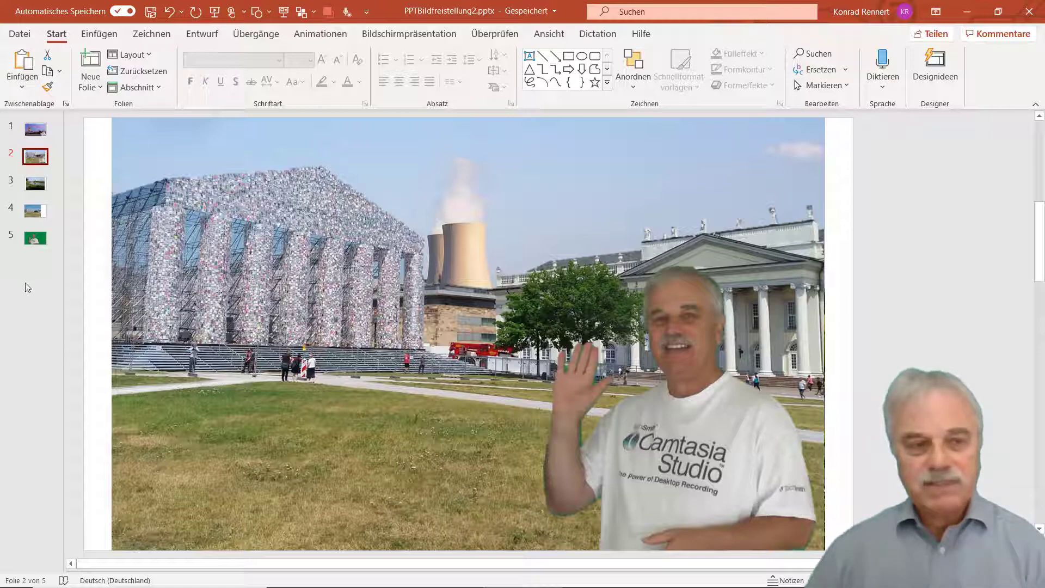
pyautogui.click(36, 187)
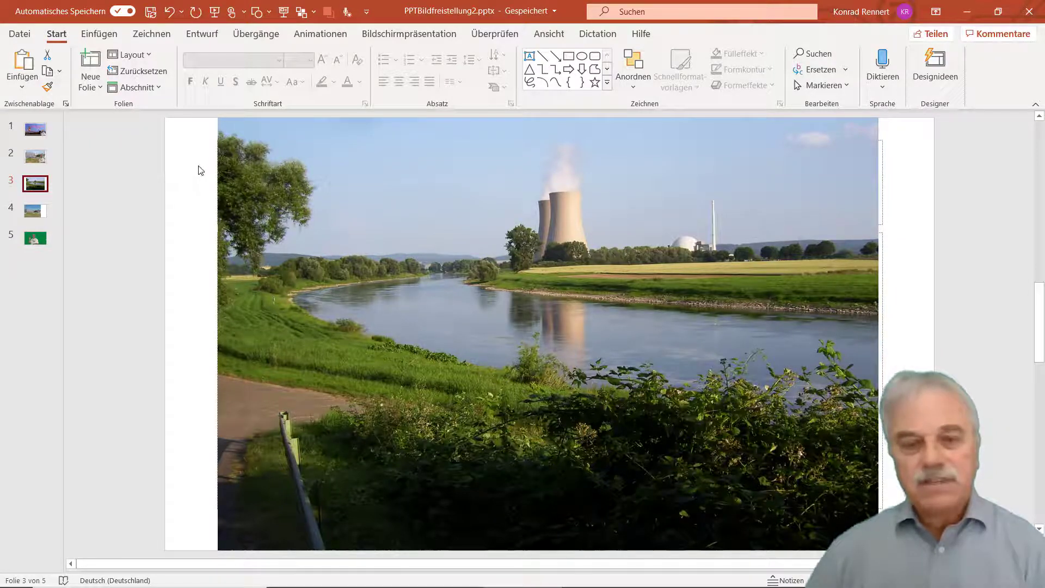
# Step: Enlarge the river photo on slide 3 toward the lower left and shift it slightly right and up
pyautogui.click(314, 250)
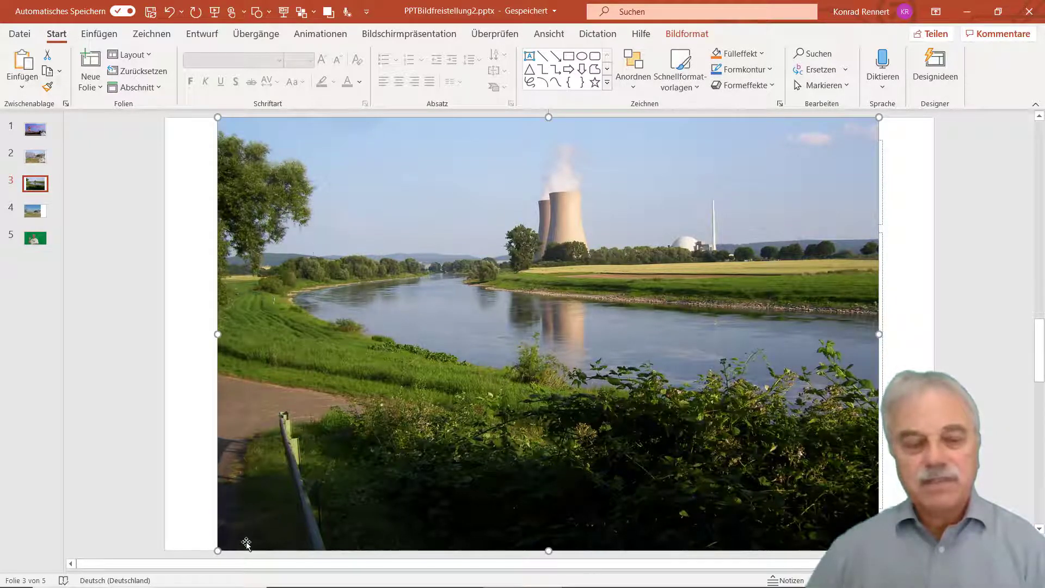
pyautogui.moveTo(216, 550); pyautogui.dragTo(115, 587)
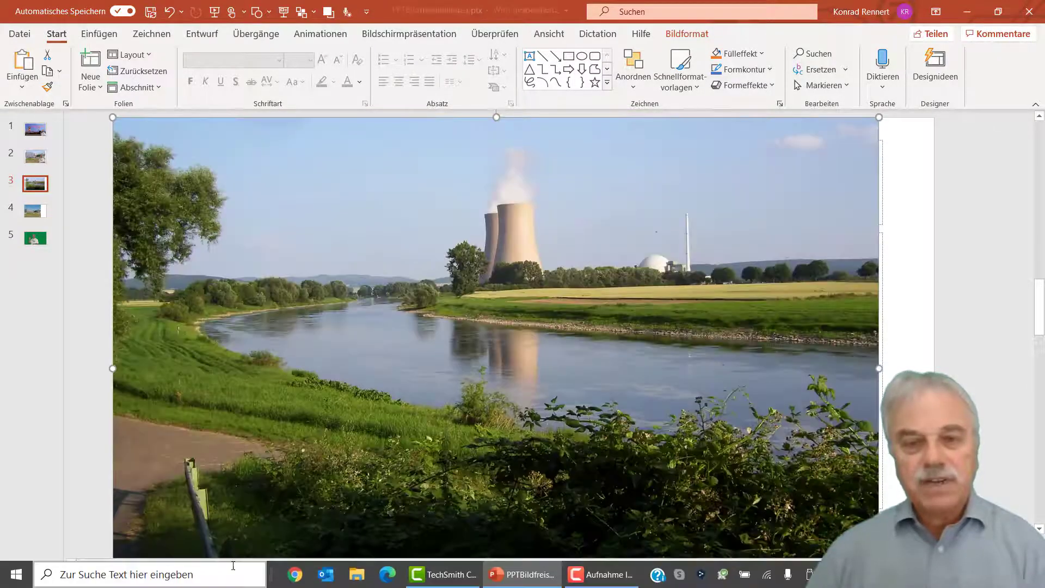
pyautogui.moveTo(392, 492); pyautogui.dragTo(422, 427)
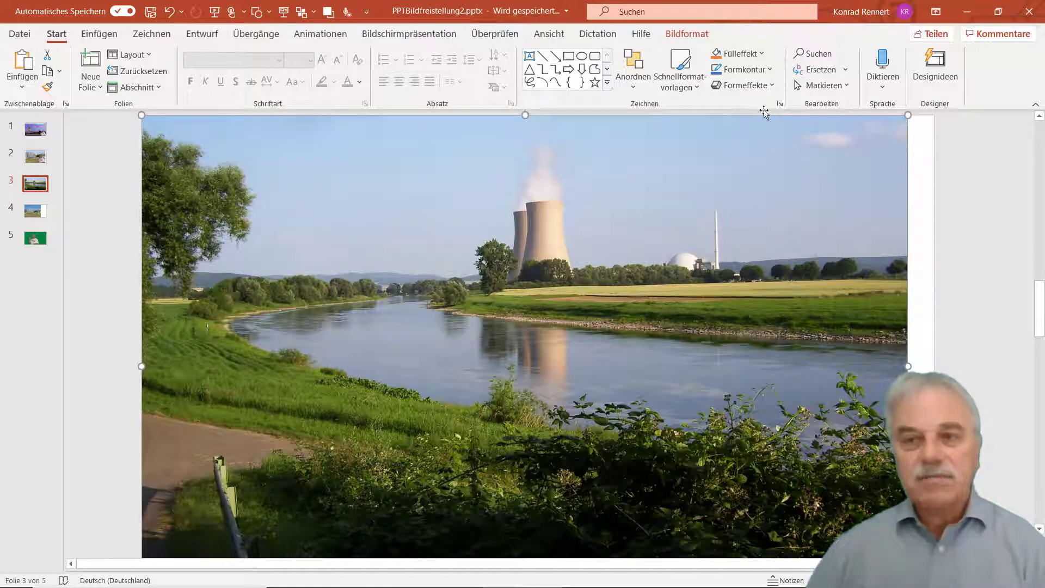
# Step: Crop away the left part of the river photo with Zuschneiden
pyautogui.click(687, 34)
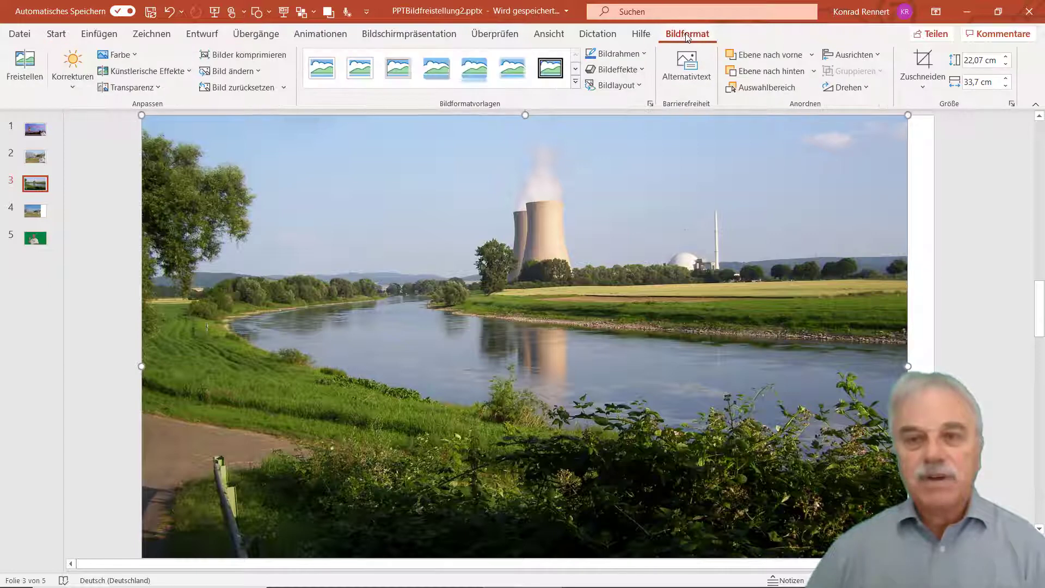
pyautogui.click(915, 65)
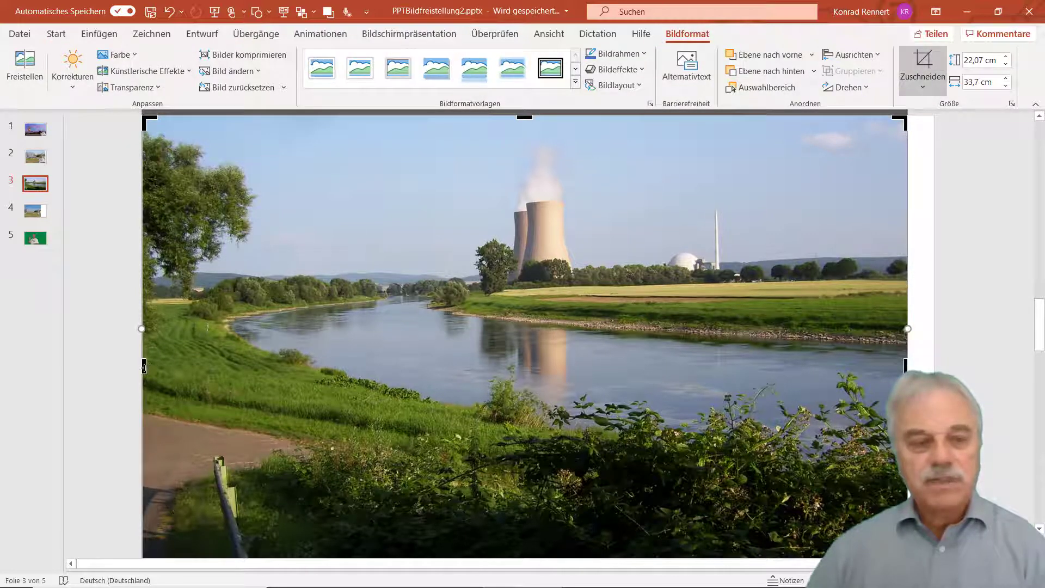
pyautogui.moveTo(143, 367); pyautogui.dragTo(272, 370)
pyautogui.click(99, 363)
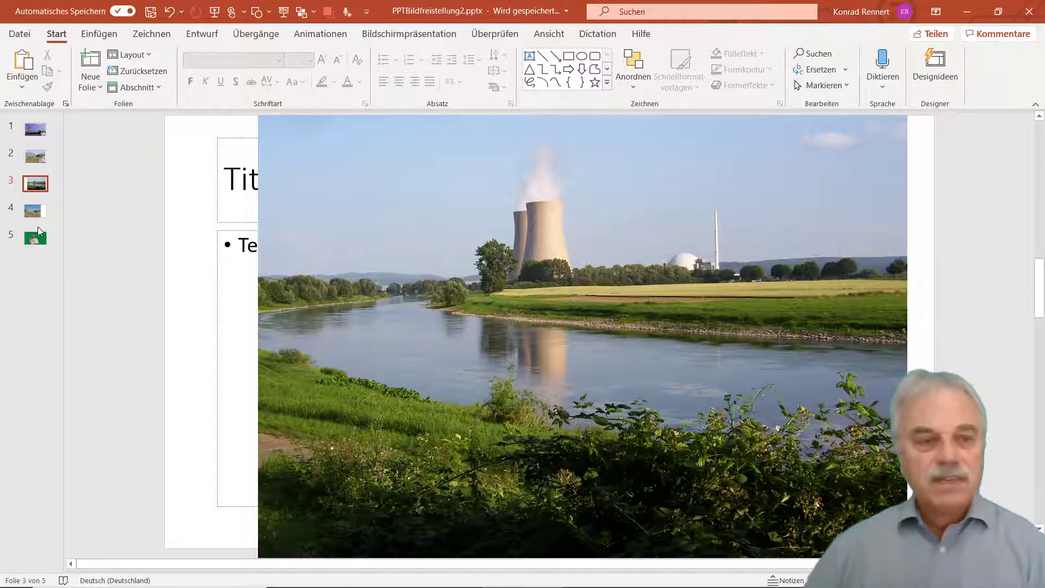
# Step: Enlarge the slide 4 Parthenon photo to fill the slide and start Freistellen background removal
pyautogui.click(29, 214)
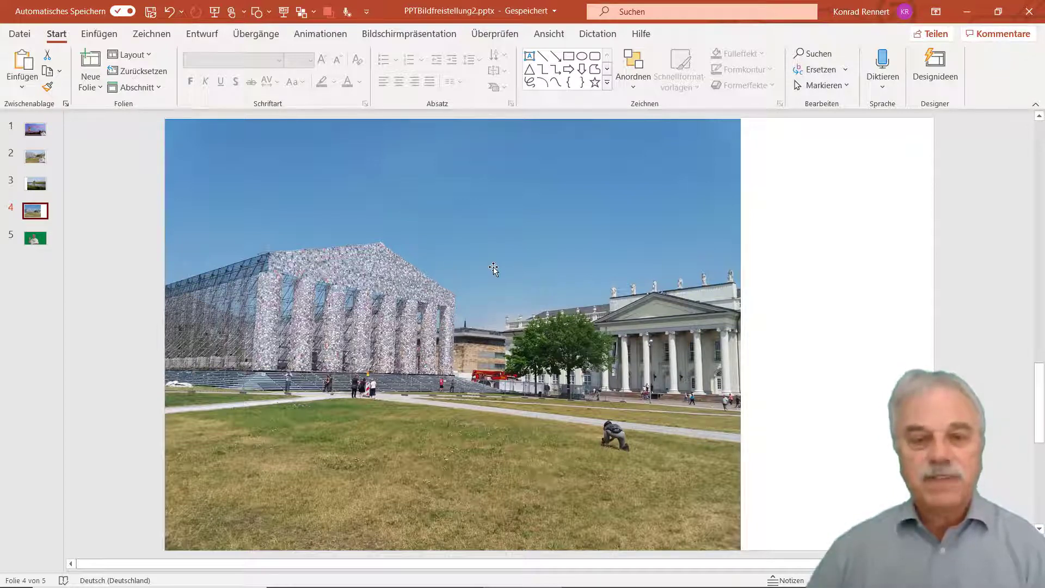
pyautogui.click(526, 245)
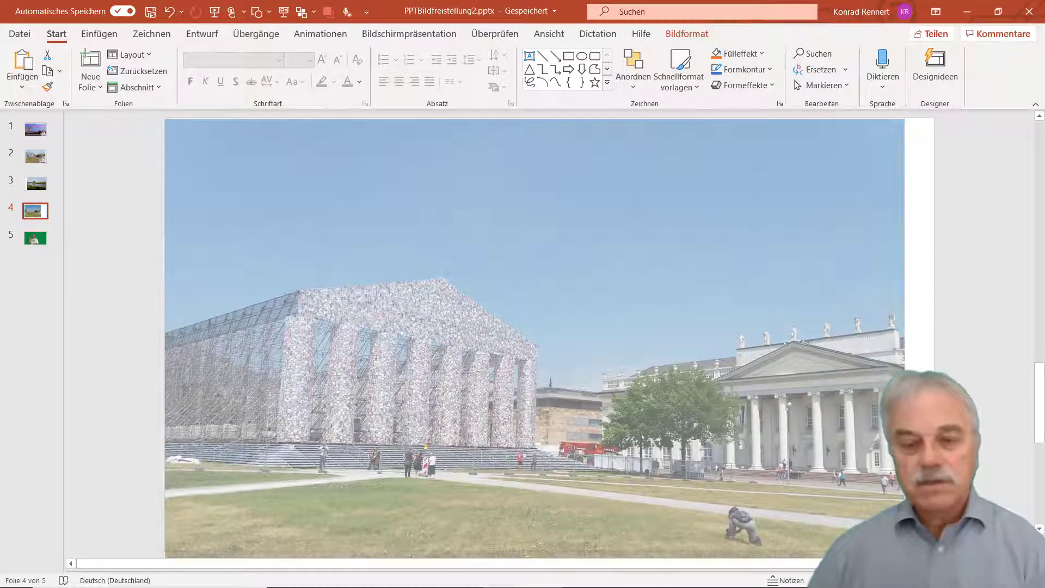
pyautogui.moveTo(905, 394); pyautogui.dragTo(901, 394)
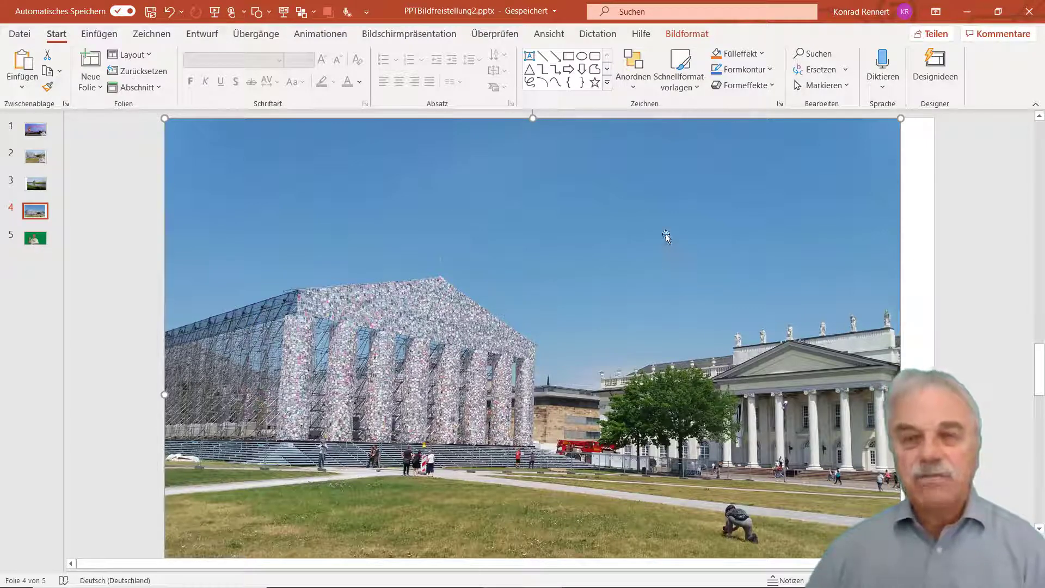
pyautogui.click(688, 35)
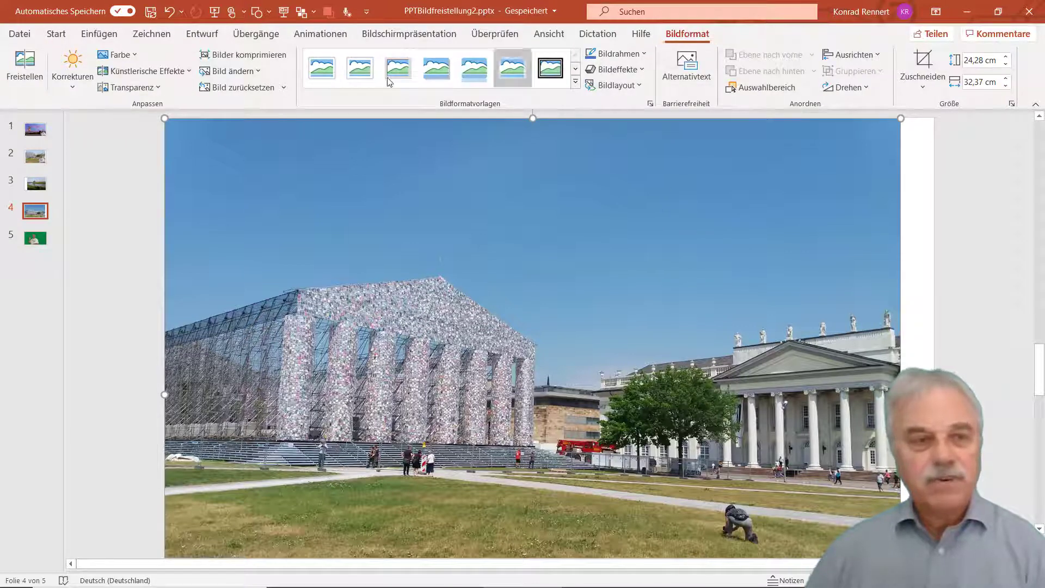
pyautogui.click(22, 69)
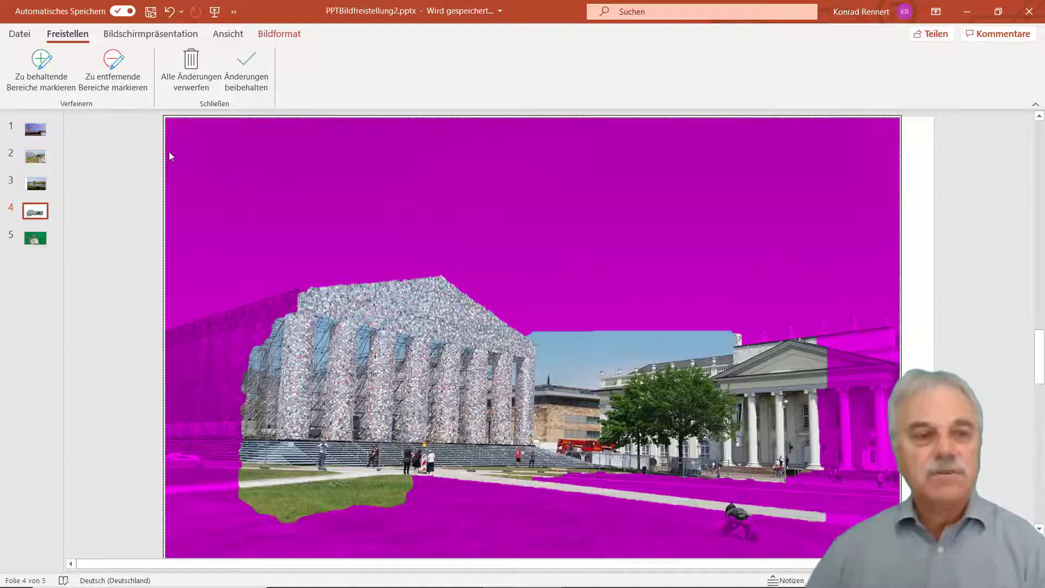
# Step: Mark the lower-left lawn, the temple's left side and the bottom lawn as areas to keep
pyautogui.click(41, 68)
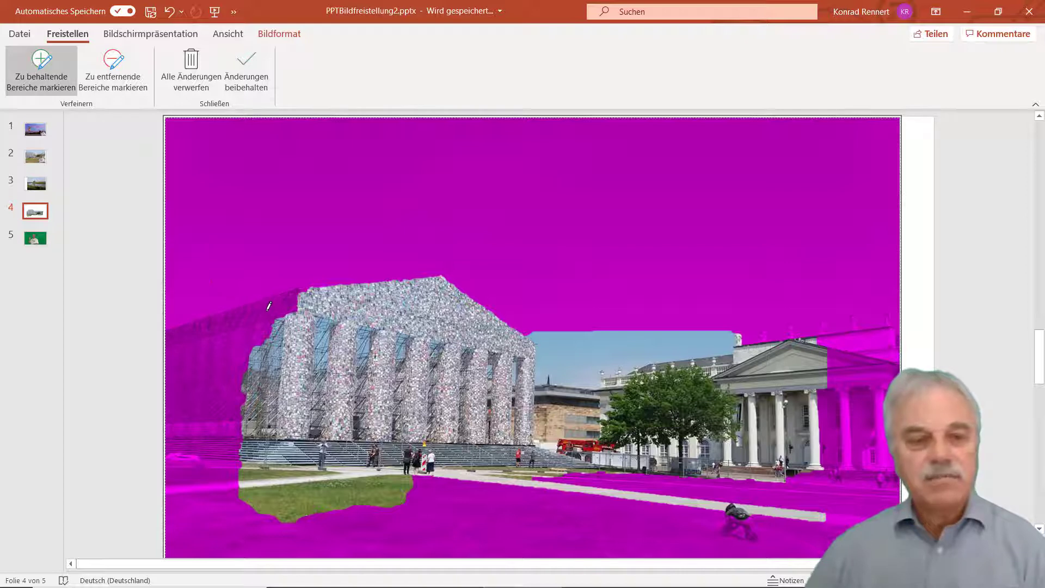
pyautogui.moveTo(296, 294)
pyautogui.mouseDown()
pyautogui.moveTo(233, 312)
pyautogui.moveTo(183, 375)
pyautogui.moveTo(170, 444)
pyautogui.moveTo(231, 424)
pyautogui.moveTo(242, 353)
pyautogui.mouseUp()
pyautogui.moveTo(284, 311); pyautogui.dragTo(291, 302)
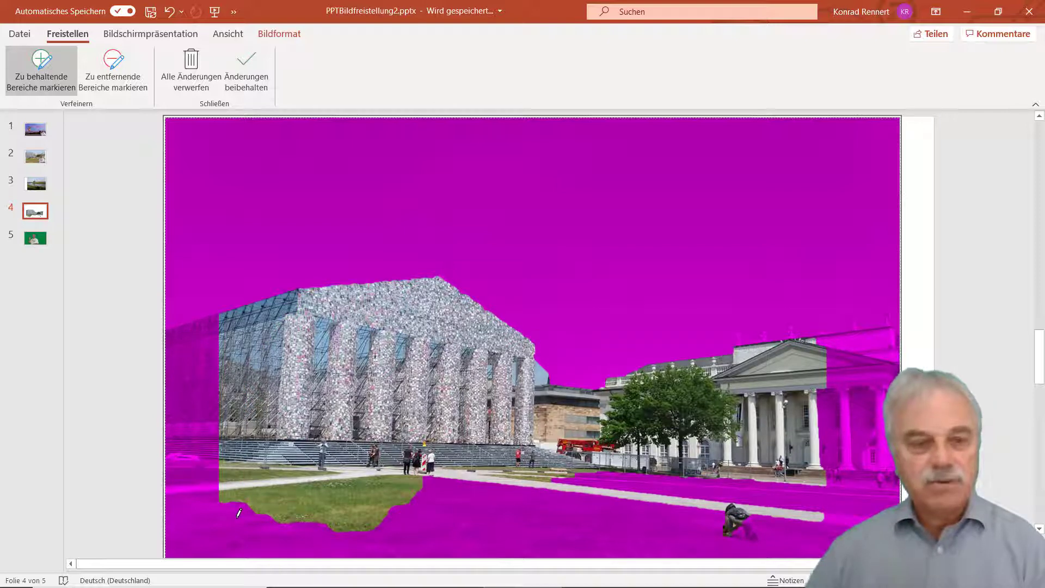
pyautogui.moveTo(223, 503); pyautogui.dragTo(586, 586)
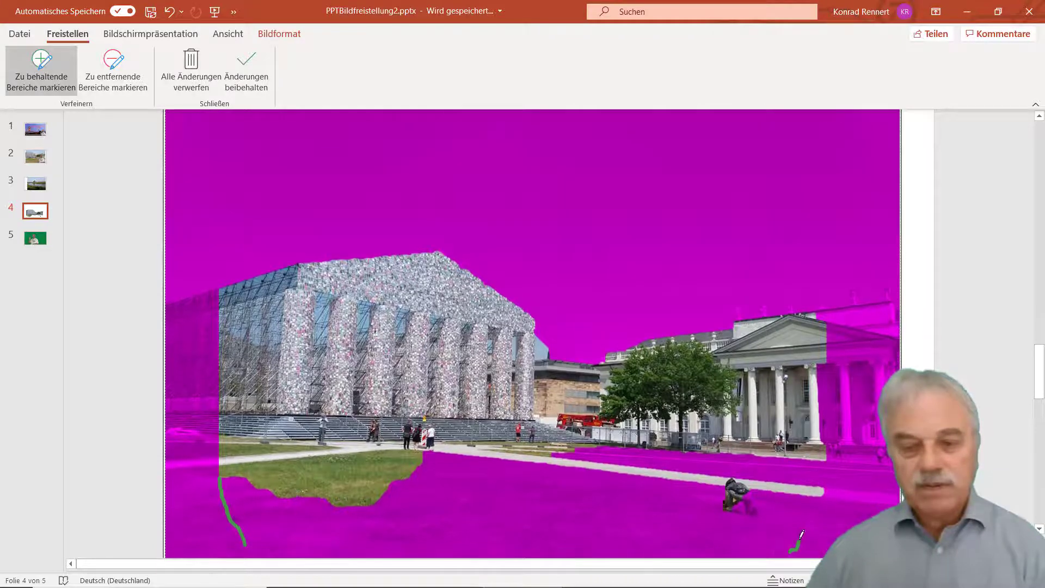
pyautogui.moveTo(792, 550)
pyautogui.mouseDown()
pyautogui.moveTo(536, 444)
pyautogui.moveTo(297, 470)
pyautogui.mouseUp()
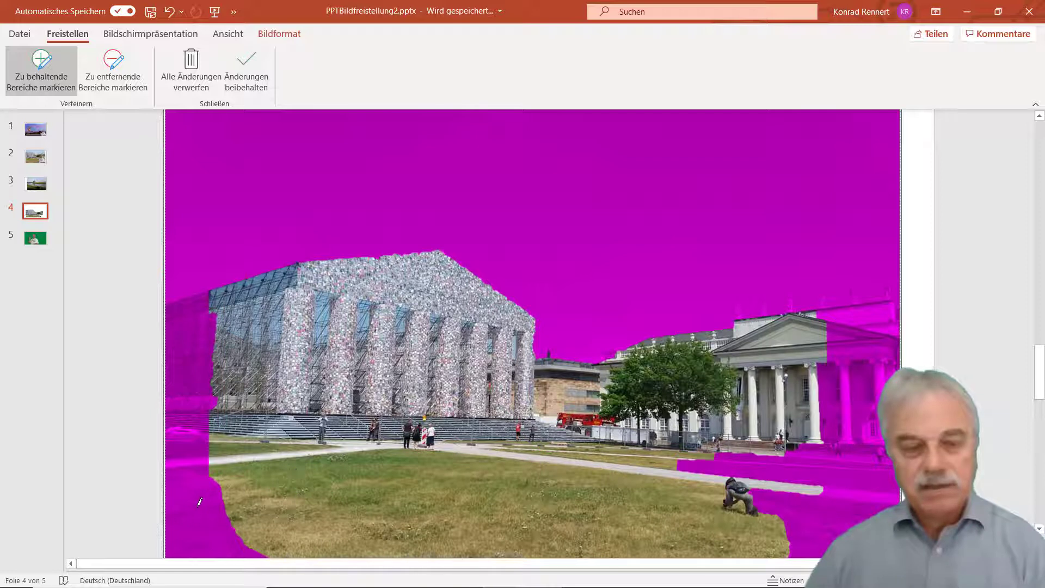
pyautogui.moveTo(209, 482); pyautogui.dragTo(258, 546)
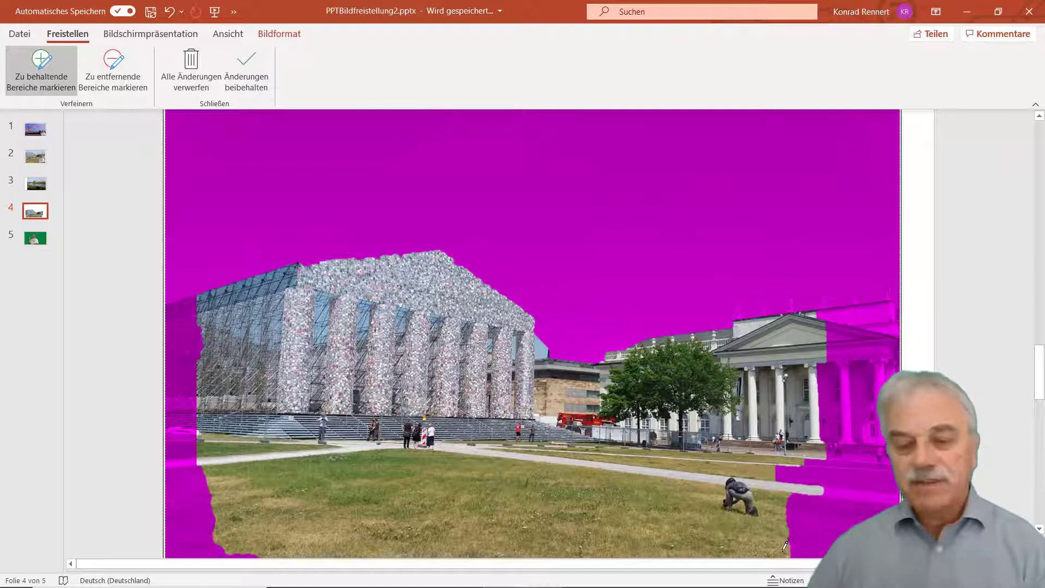
# Step: Keep the right building, its rooftop statues and the lawn edges, then apply the removal
pyautogui.moveTo(861, 522); pyautogui.dragTo(851, 478)
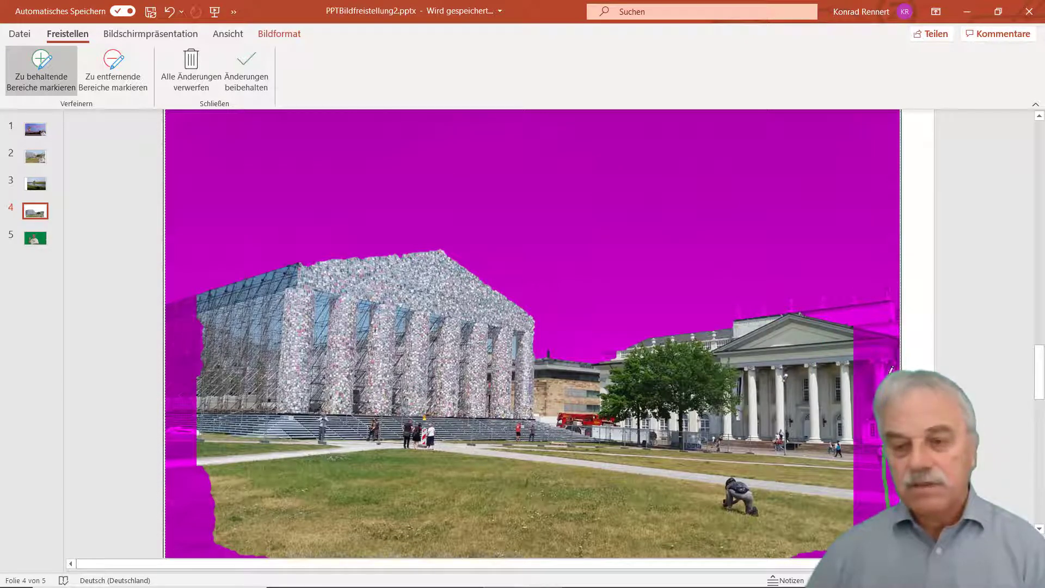
pyautogui.moveTo(892, 370); pyautogui.dragTo(840, 304)
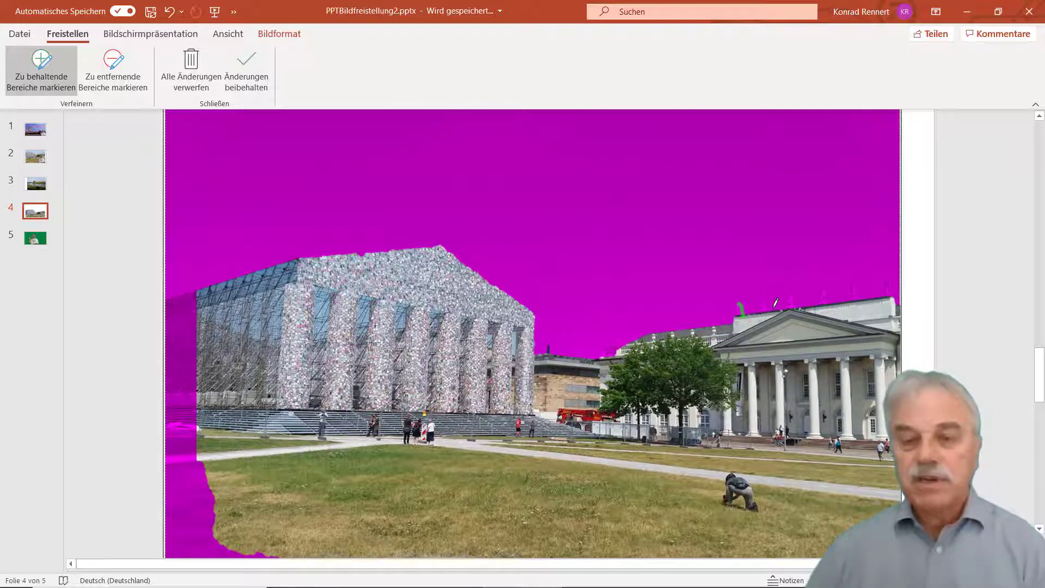
pyautogui.moveTo(767, 294); pyautogui.dragTo(769, 302)
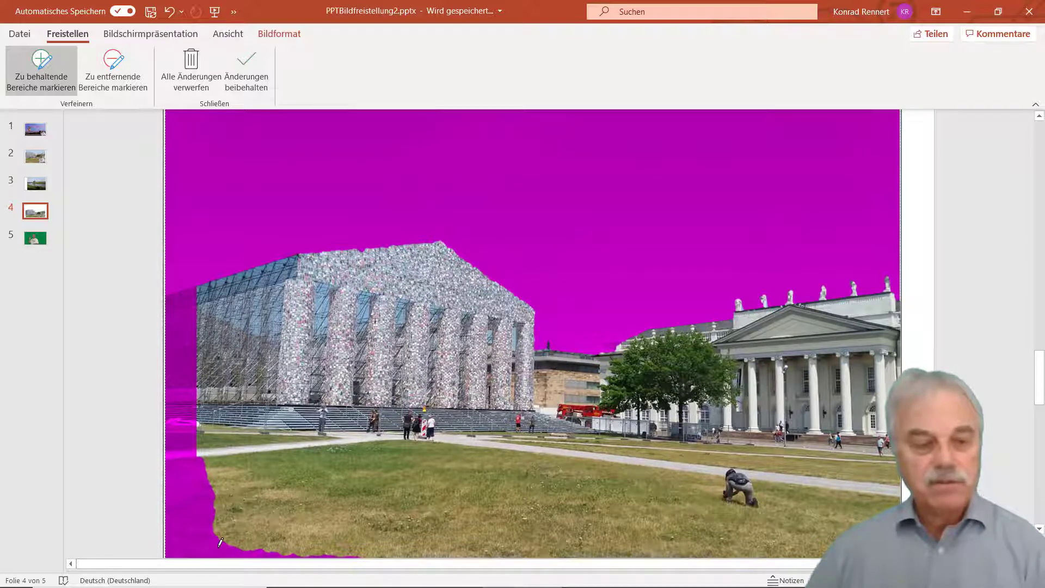
pyautogui.moveTo(218, 546); pyautogui.dragTo(172, 315)
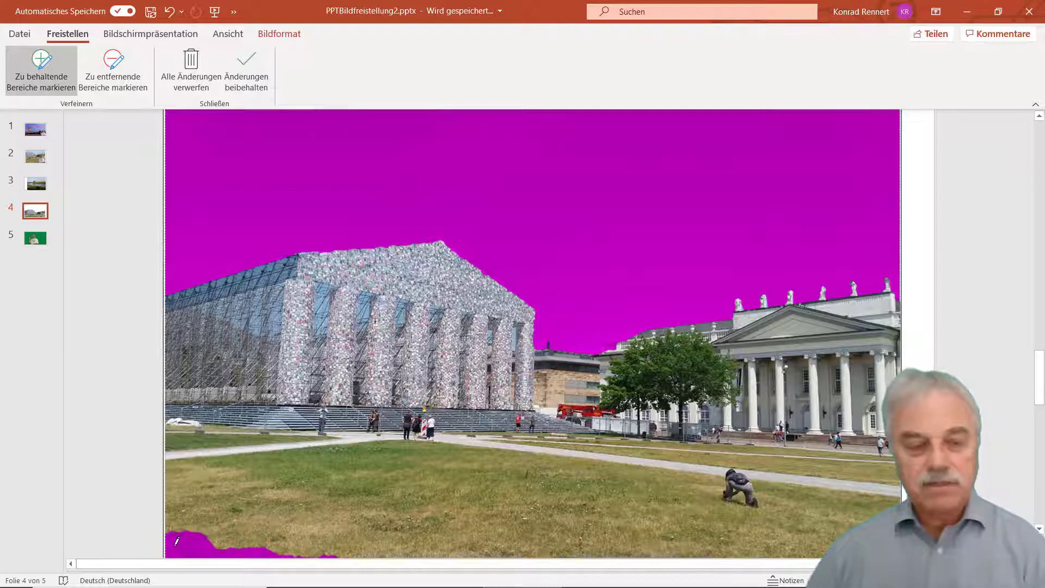
pyautogui.moveTo(188, 547); pyautogui.dragTo(252, 544)
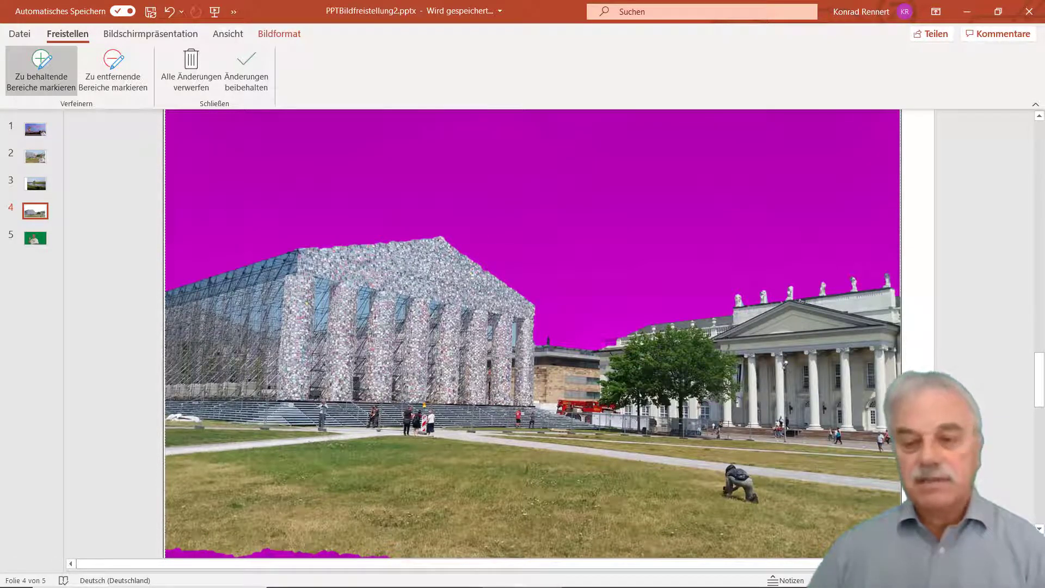
pyautogui.press('Escape')
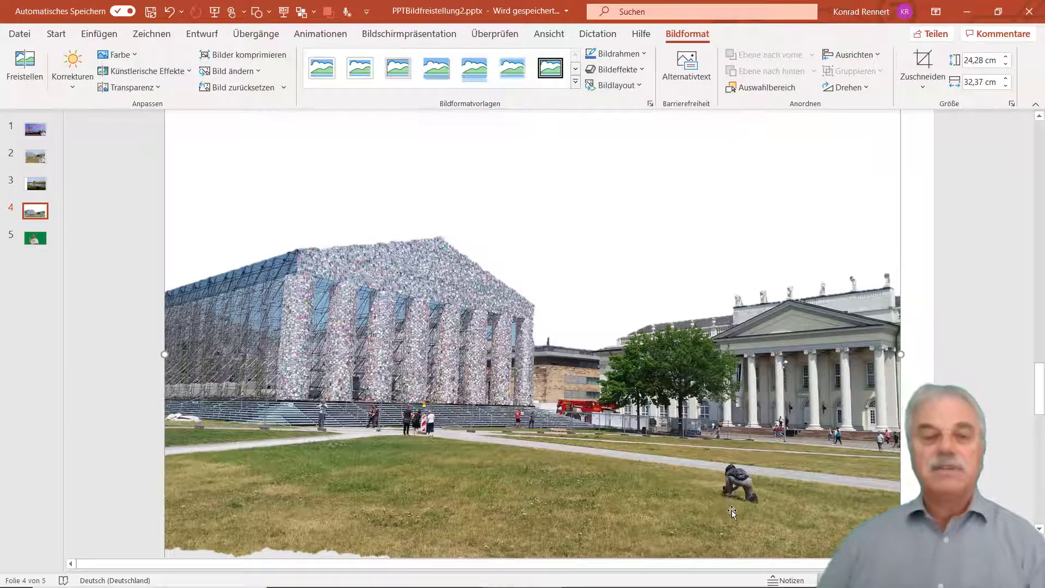
# Step: Copy the cut-out Parthenon scene and paste it as a picture on slide 3
pyautogui.rightClick(477, 456)
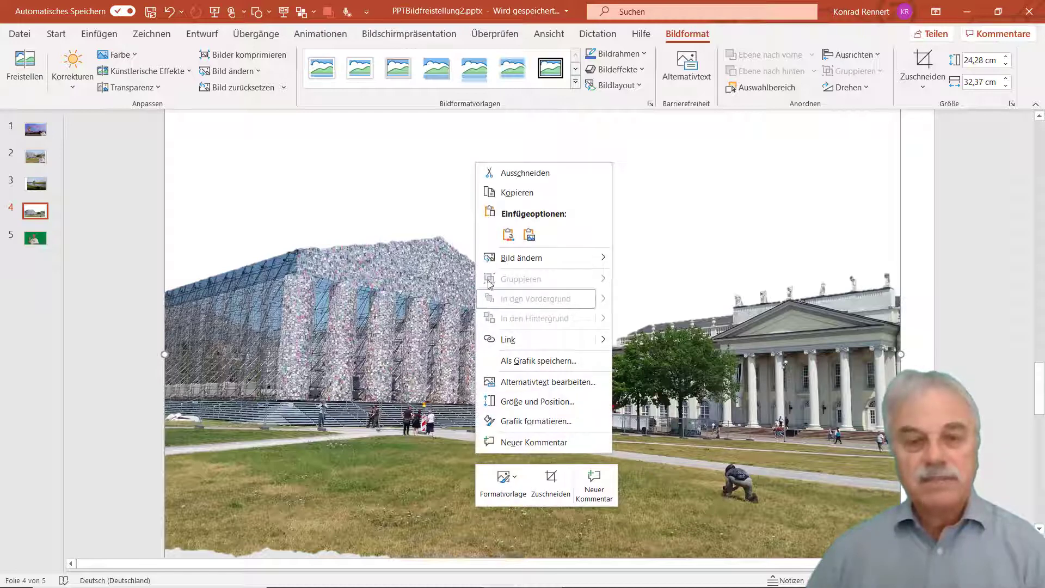
pyautogui.click(517, 192)
pyautogui.click(35, 183)
pyautogui.rightClick(177, 283)
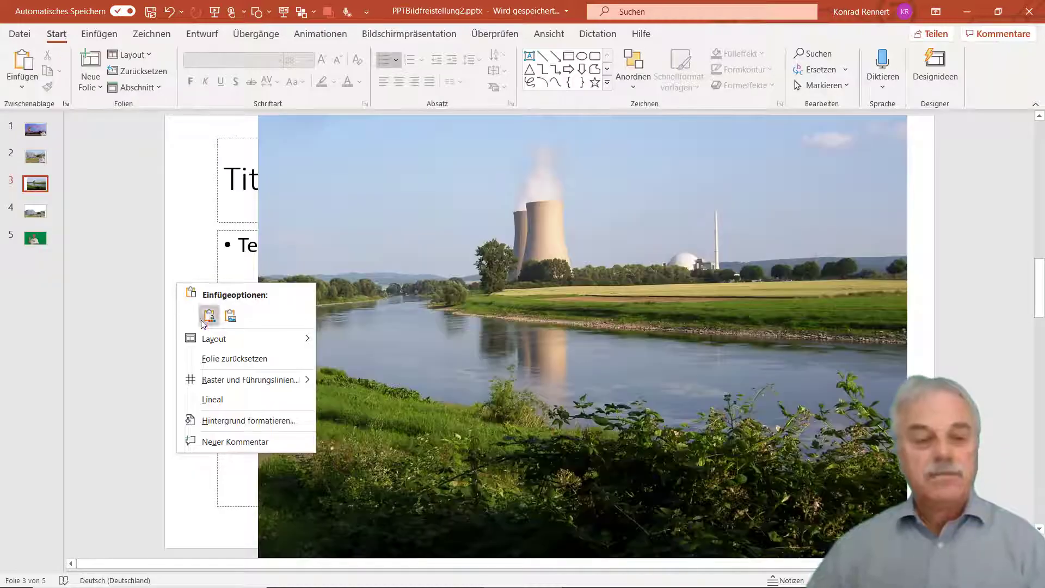
pyautogui.click(244, 318)
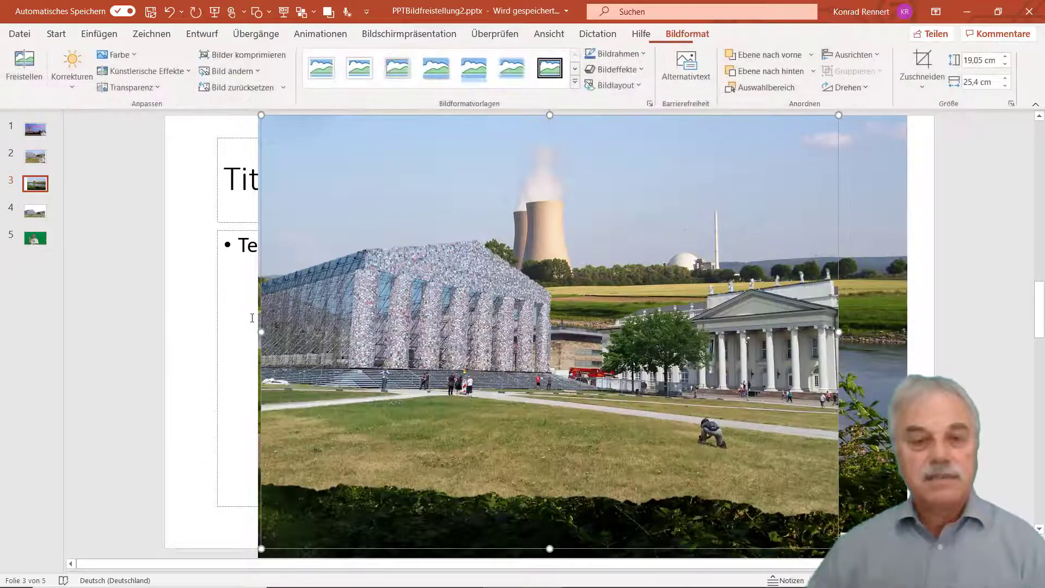
# Step: Move and enlarge the pasted scene over the river photo, then preview slide 3 full-screen
pyautogui.moveTo(388, 347)
pyautogui.mouseDown()
pyautogui.moveTo(383, 314)
pyautogui.moveTo(355, 282)
pyautogui.mouseUp()
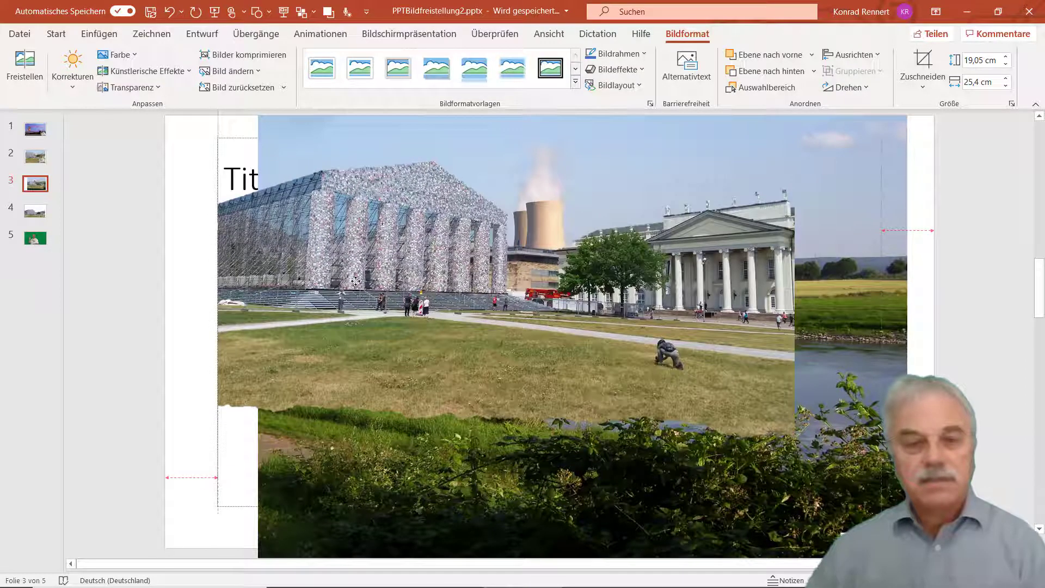
pyautogui.moveTo(356, 282); pyautogui.dragTo(356, 282)
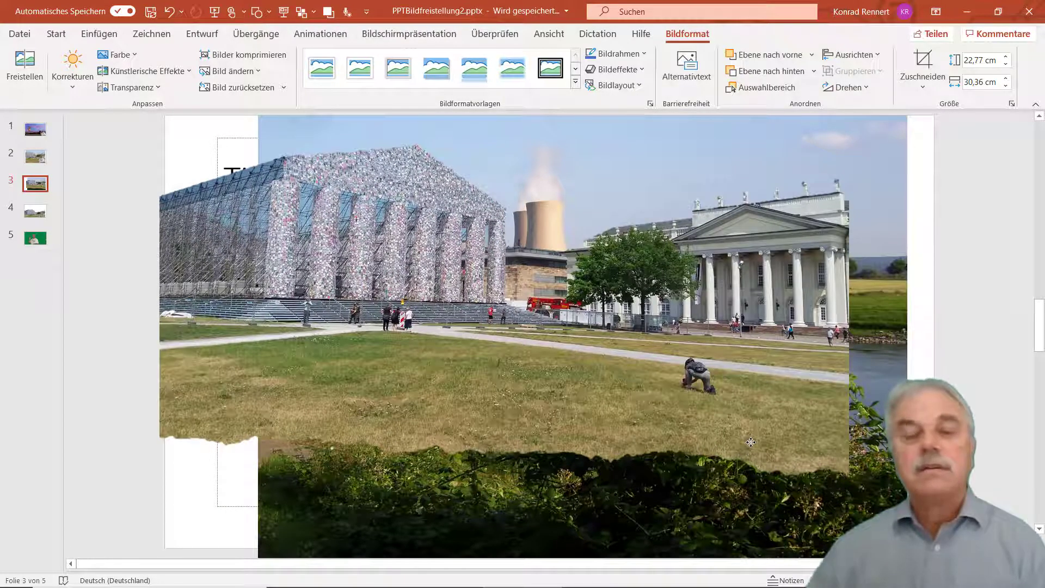
pyautogui.click(751, 443)
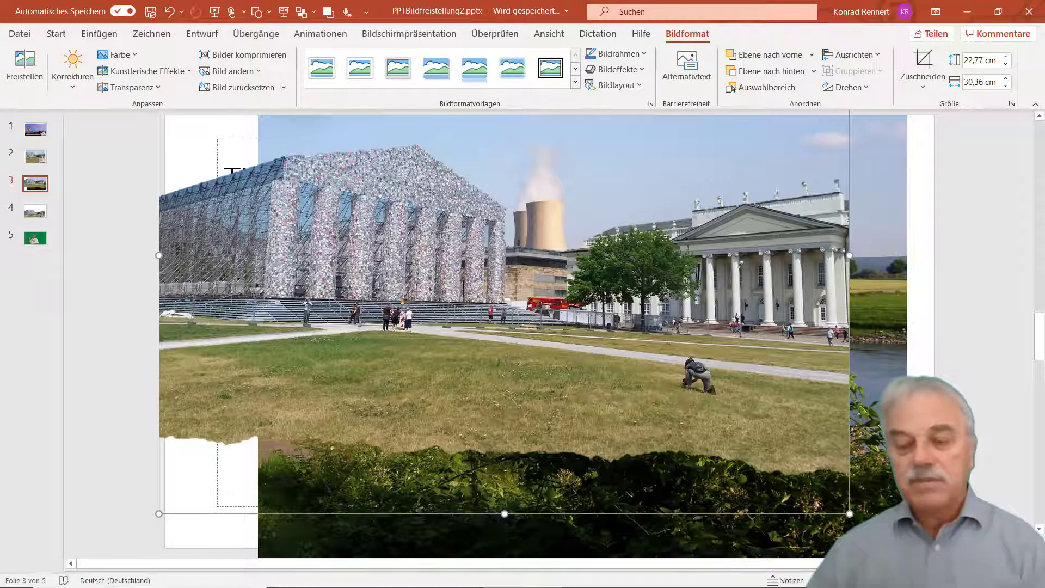
pyautogui.hotkey('shift', 'F5')
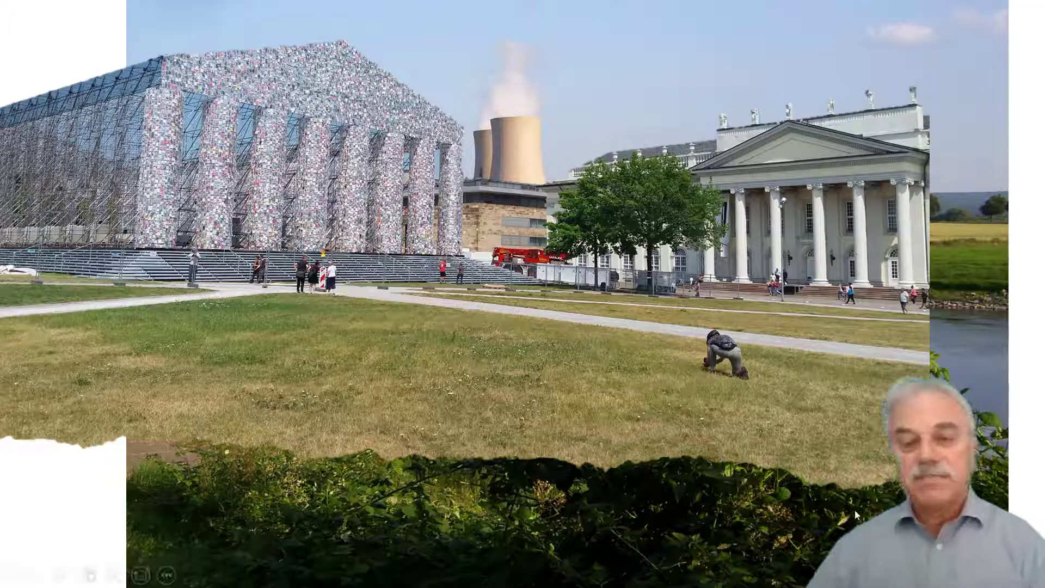
# Step: End the slide show and switch to slide 5 with the green-screen presenter photo
pyautogui.press('Escape')
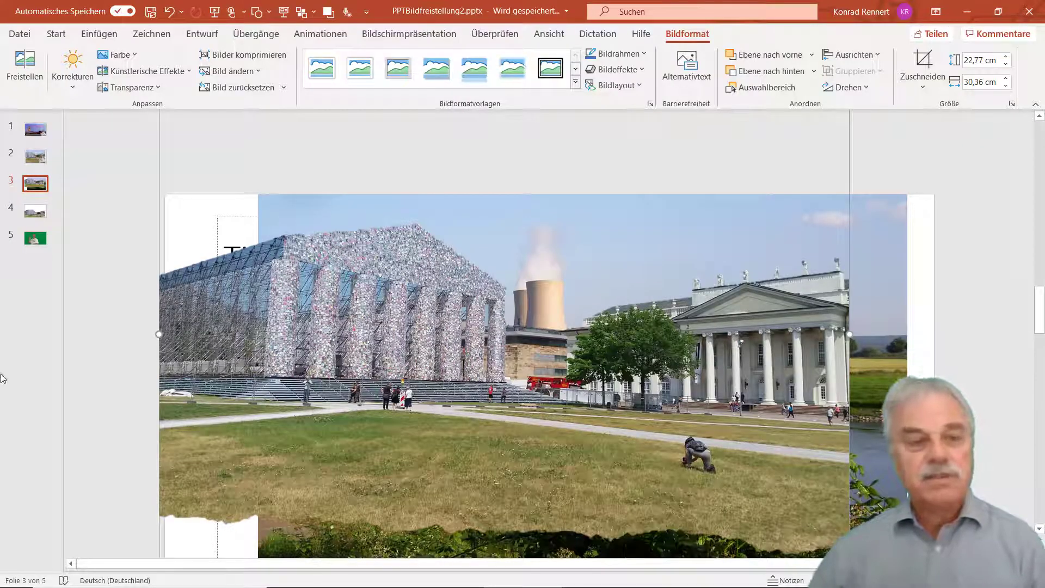
pyautogui.click(38, 239)
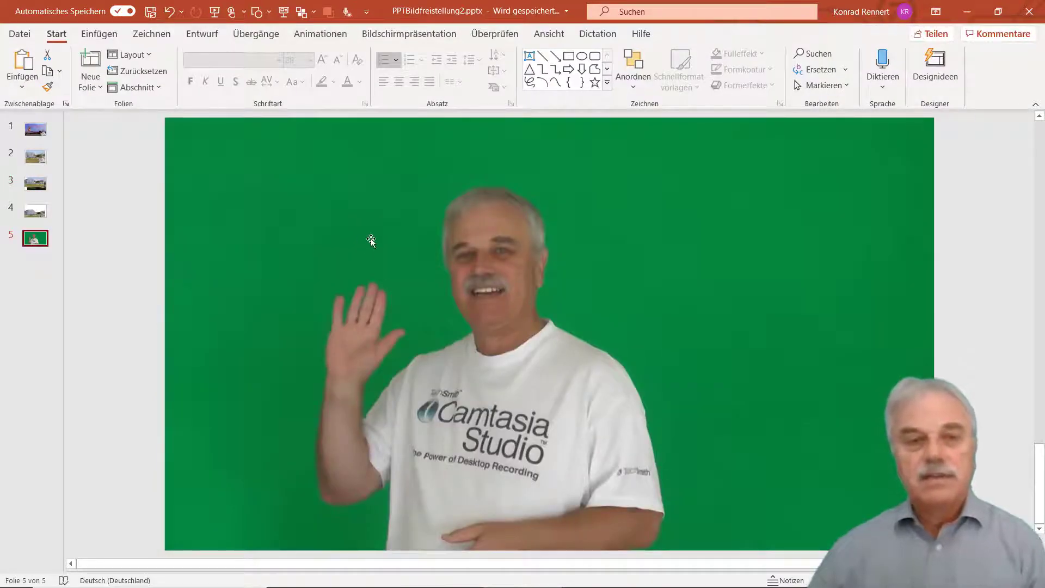
# Step: Run Freistellen on the green-screen photo, marking the lower shirt and a right-hand area to keep
pyautogui.click(679, 223)
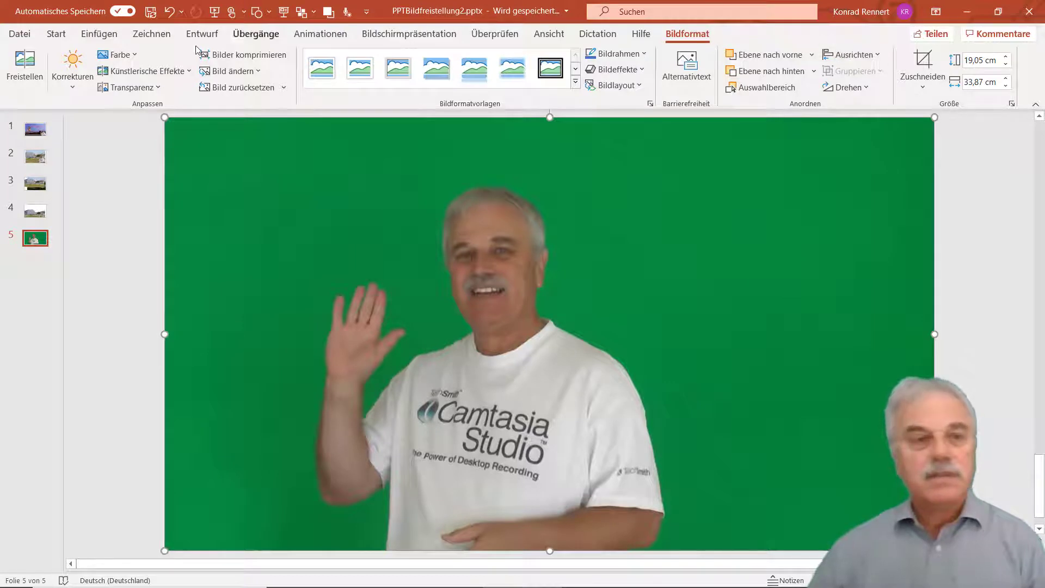
pyautogui.click(25, 64)
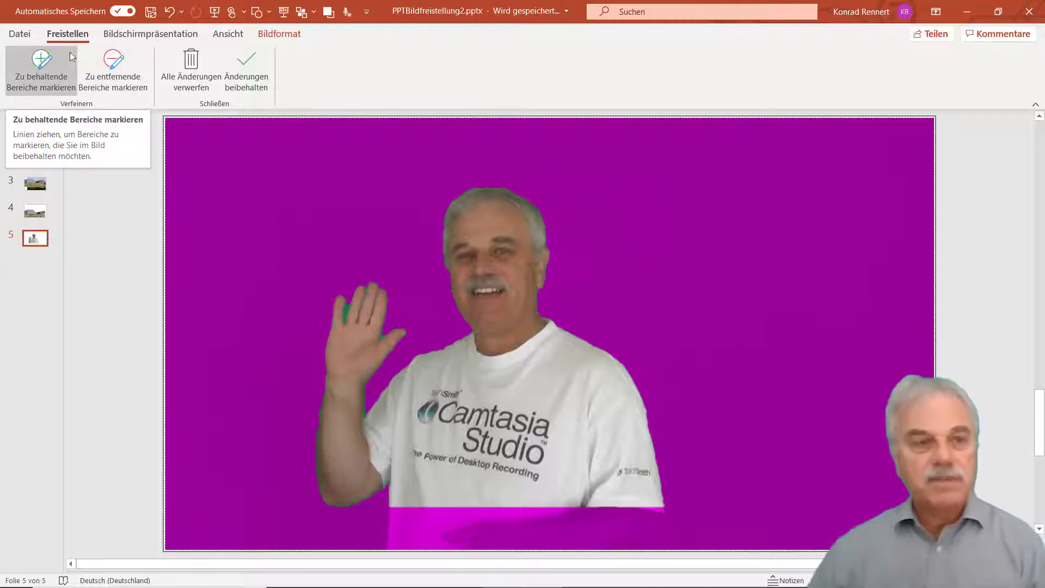
pyautogui.click(41, 57)
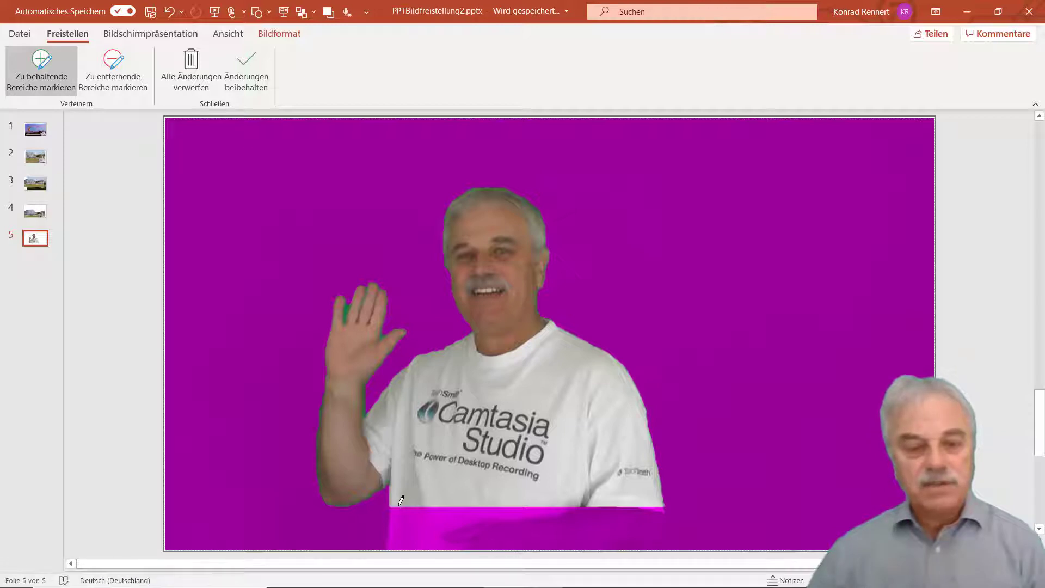
pyautogui.moveTo(400, 505)
pyautogui.mouseDown()
pyautogui.moveTo(640, 524)
pyautogui.moveTo(442, 498)
pyautogui.moveTo(415, 508)
pyautogui.mouseUp()
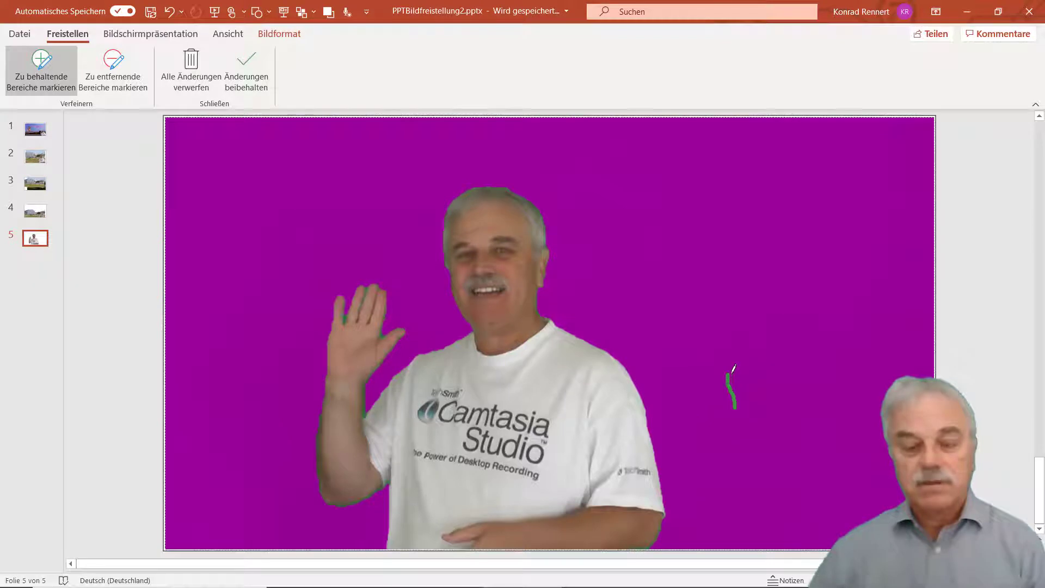
pyautogui.moveTo(734, 369); pyautogui.dragTo(736, 371)
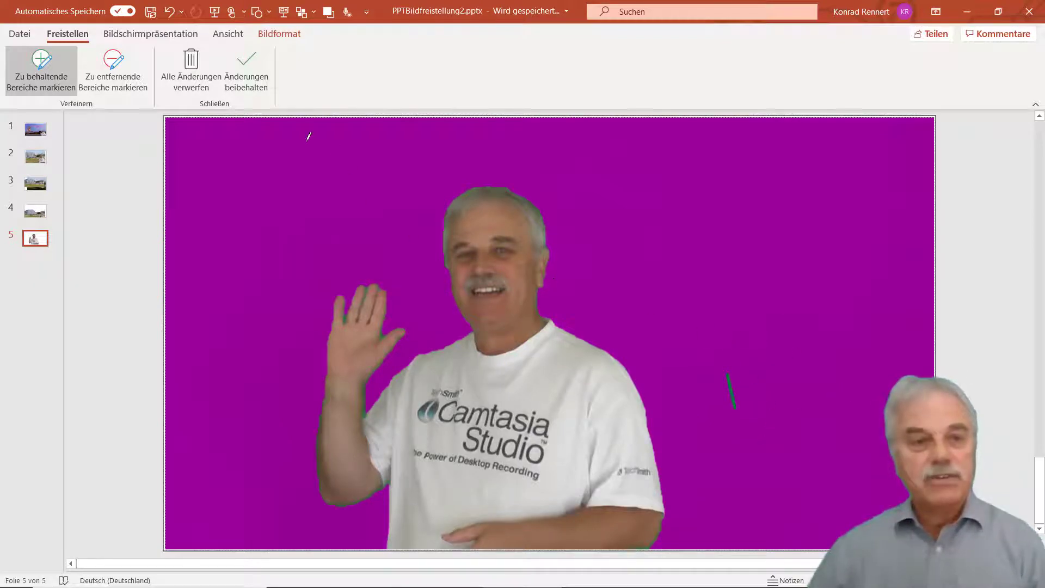
pyautogui.click(249, 56)
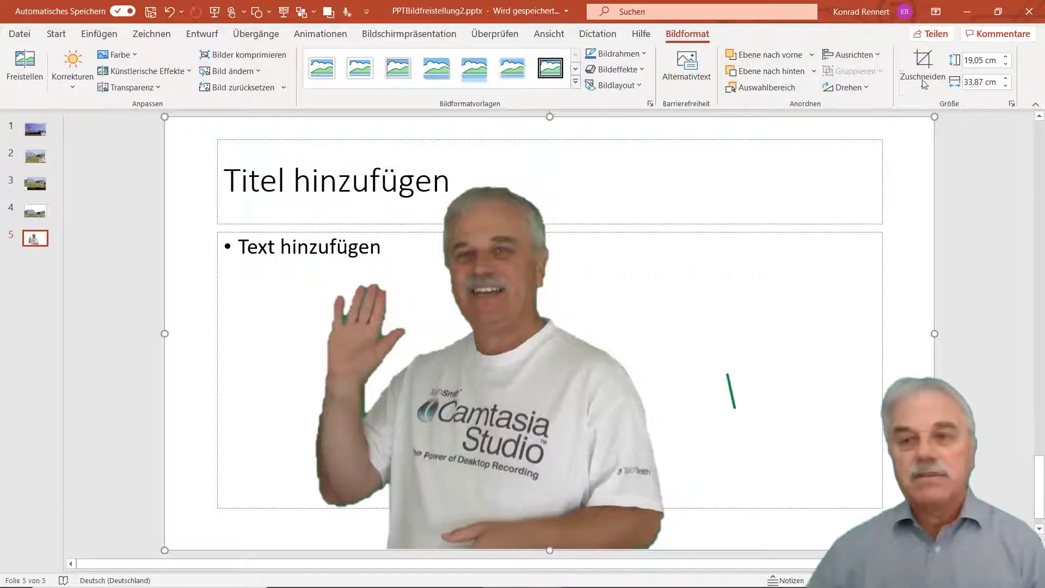
# Step: Crop the presenter picture to 16.58 cm wide, copy it, and go to slide 3
pyautogui.click(923, 63)
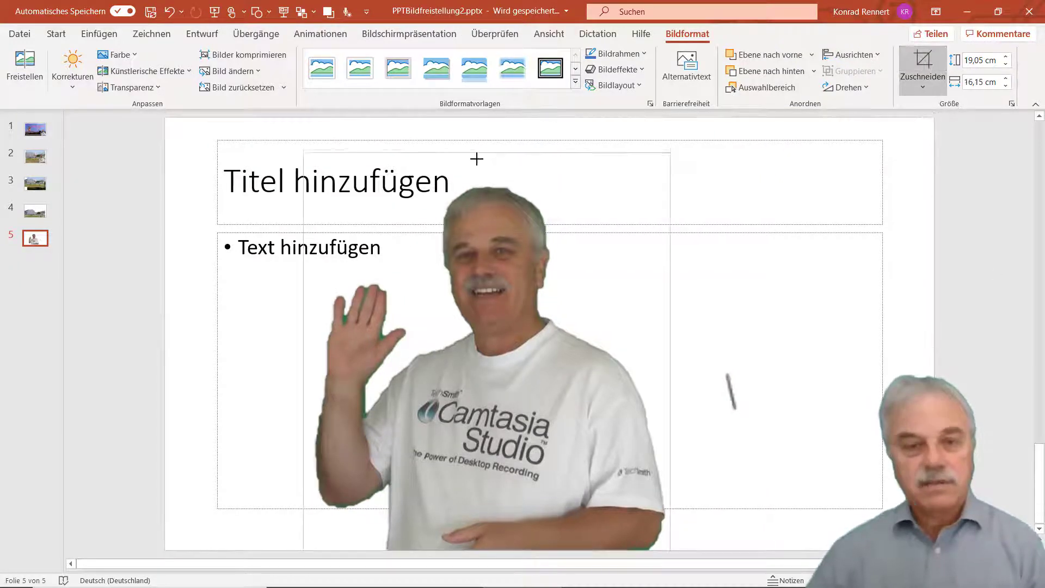
pyautogui.moveTo(476, 155); pyautogui.dragTo(476, 176)
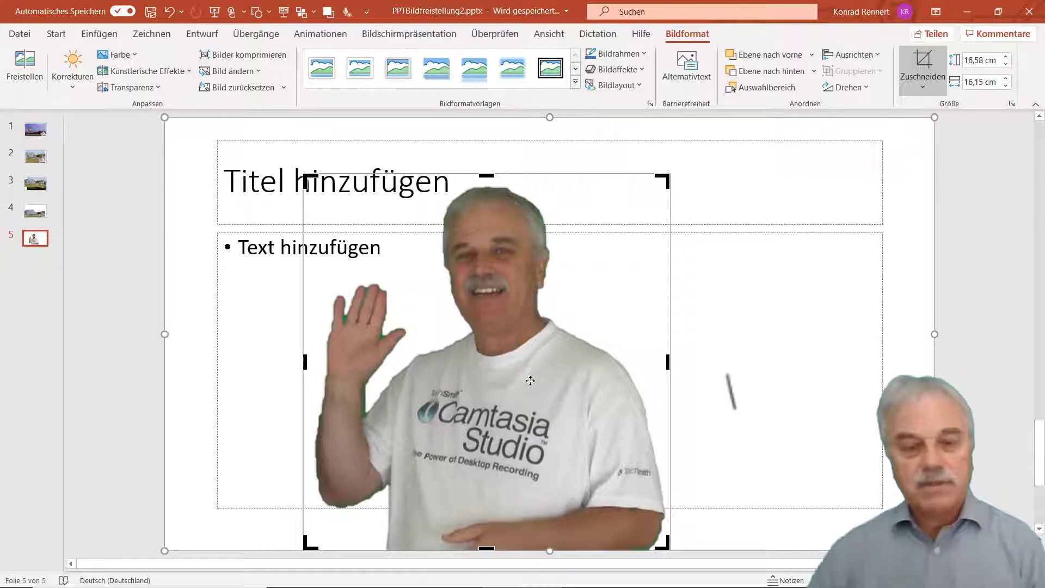
pyautogui.rightClick(556, 452)
pyautogui.click(593, 186)
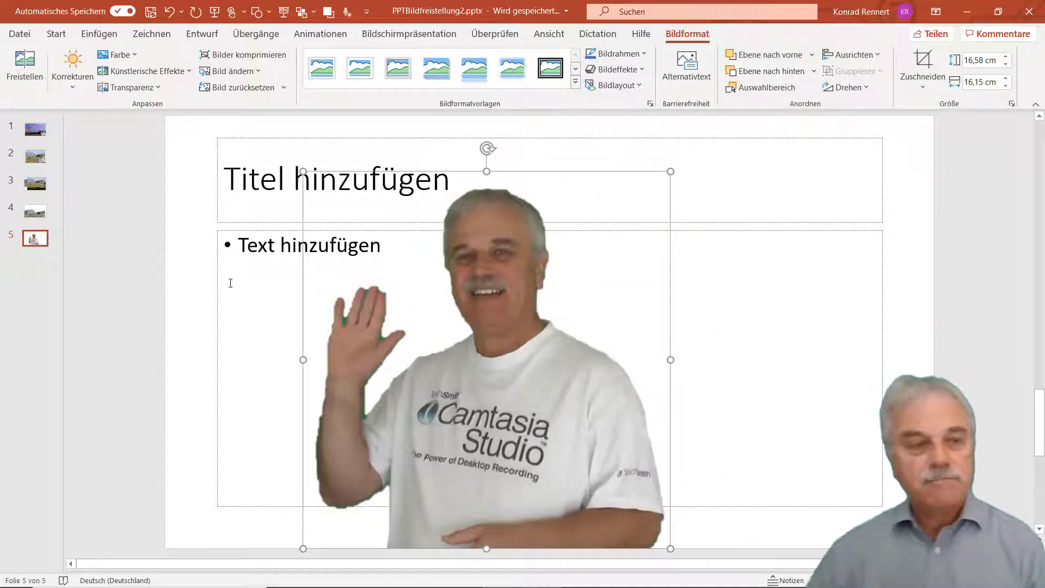
pyautogui.click(36, 214)
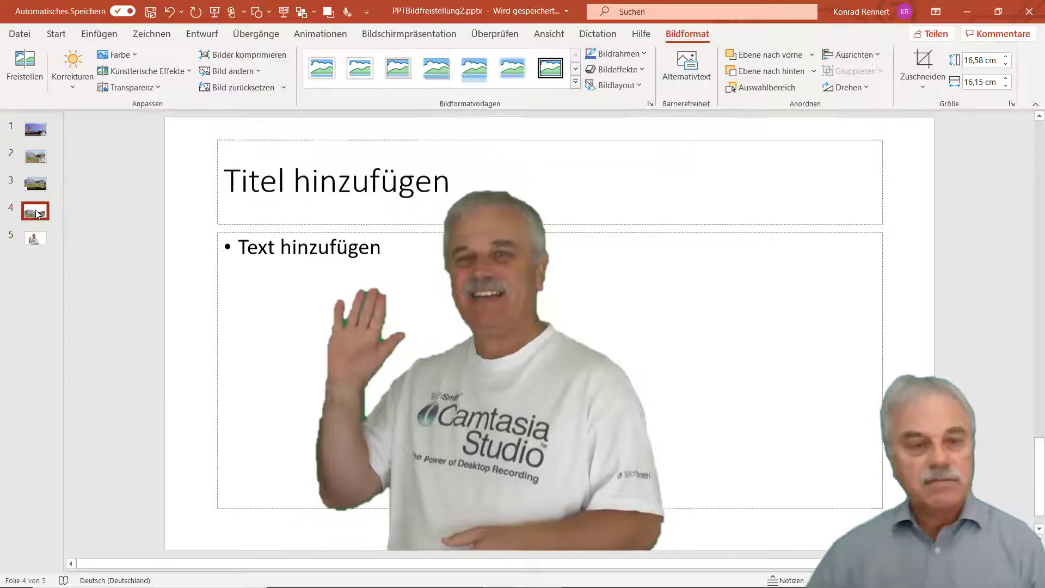
pyautogui.click(34, 182)
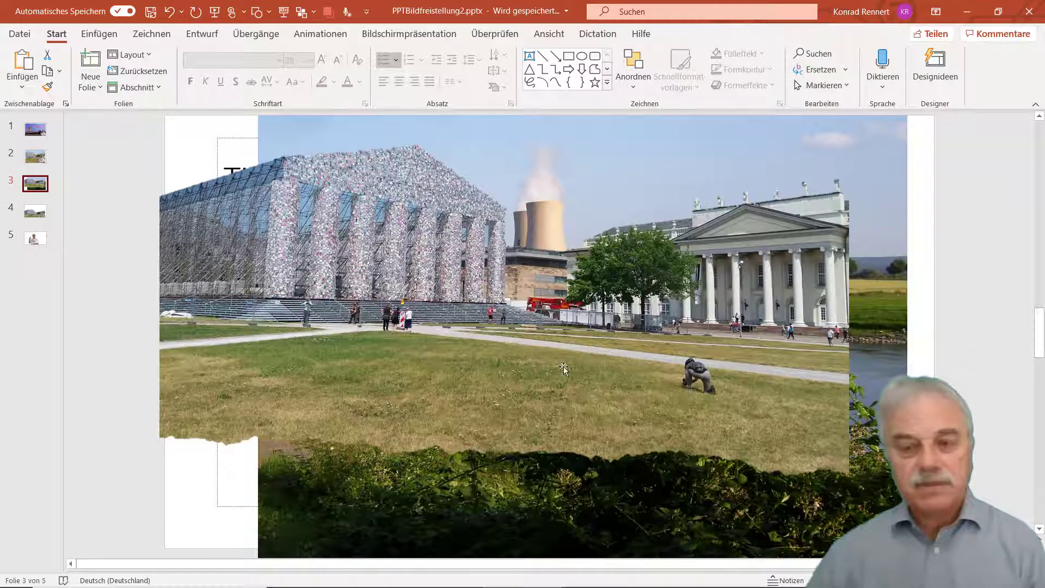
# Step: Paste the presenter cutout on slide 3, move it right and shrink it to 12.92 × 12.59 cm
pyautogui.rightClick(91, 379)
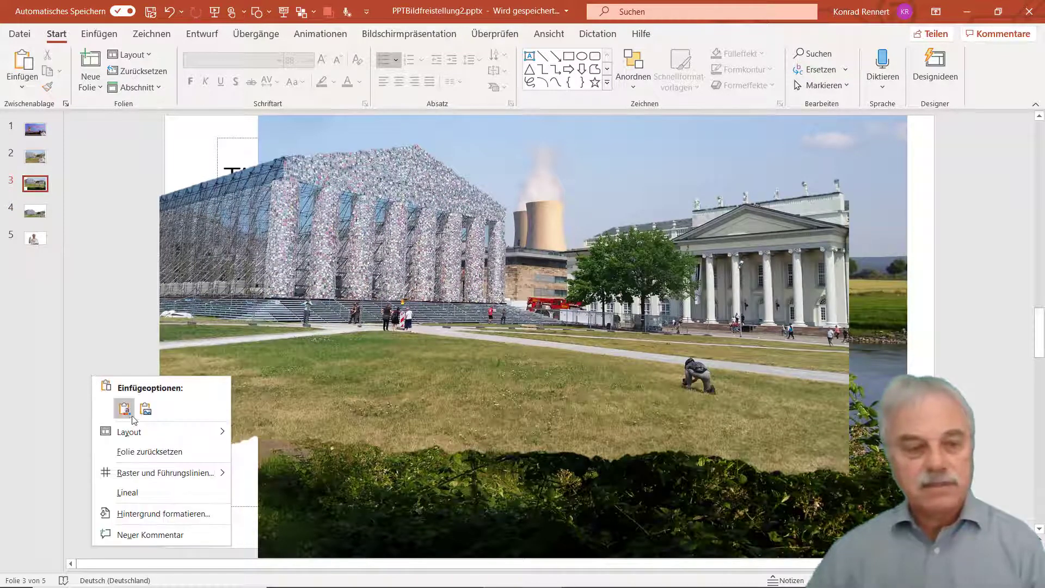
pyautogui.hotkey('ctrl', 'v')
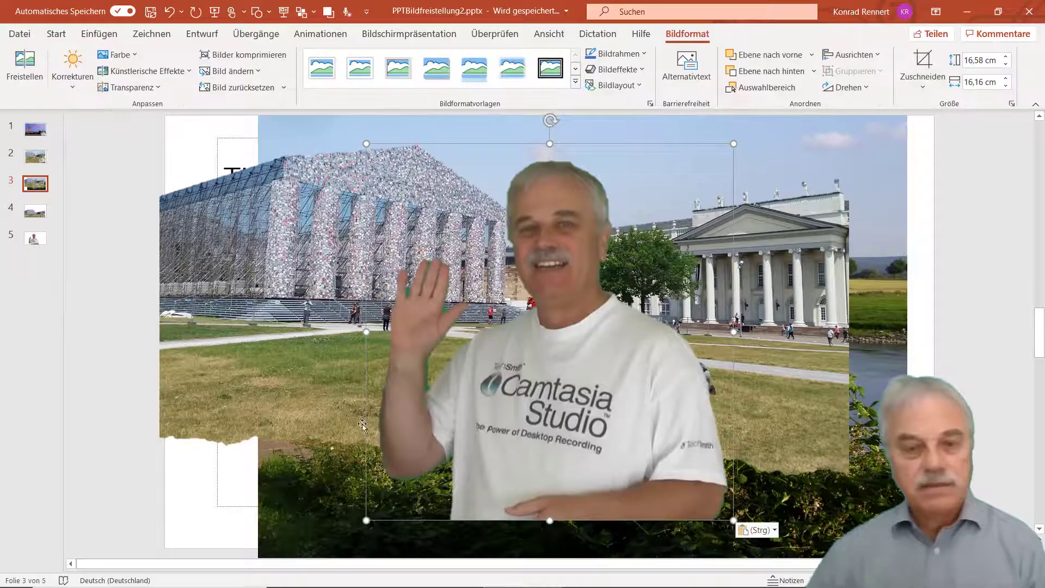
pyautogui.moveTo(524, 436)
pyautogui.mouseDown()
pyautogui.moveTo(632, 436)
pyautogui.moveTo(642, 370)
pyautogui.moveTo(622, 368)
pyautogui.mouseUp()
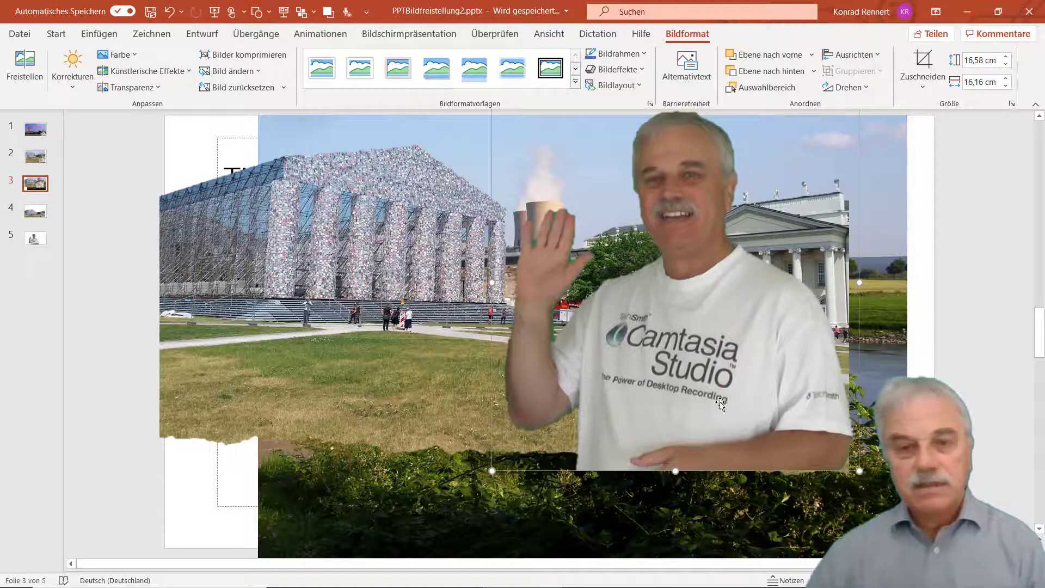
pyautogui.moveTo(852, 467); pyautogui.dragTo(778, 388)
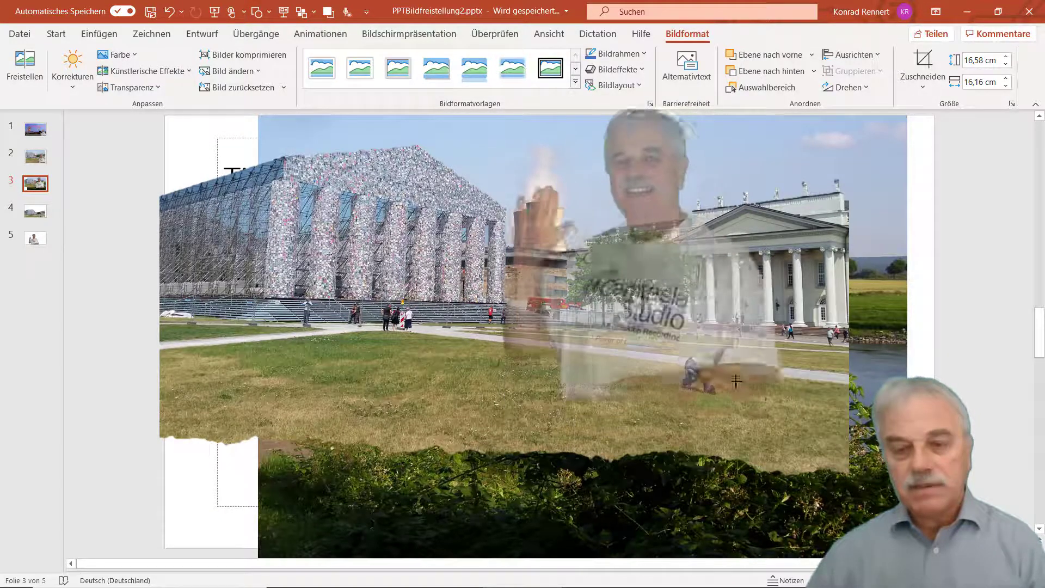
pyautogui.moveTo(608, 347); pyautogui.dragTo(678, 388)
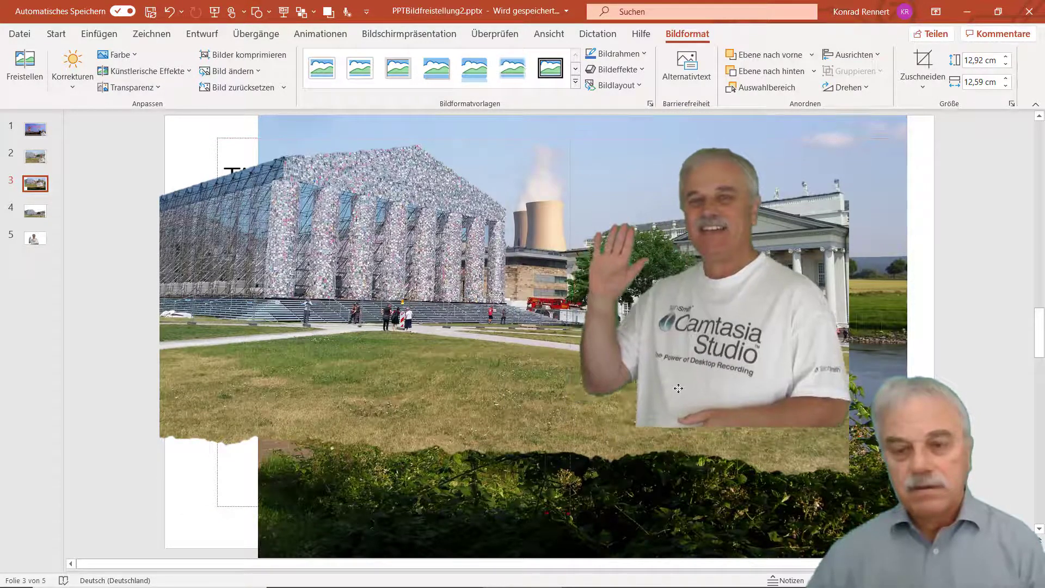
pyautogui.click(680, 388)
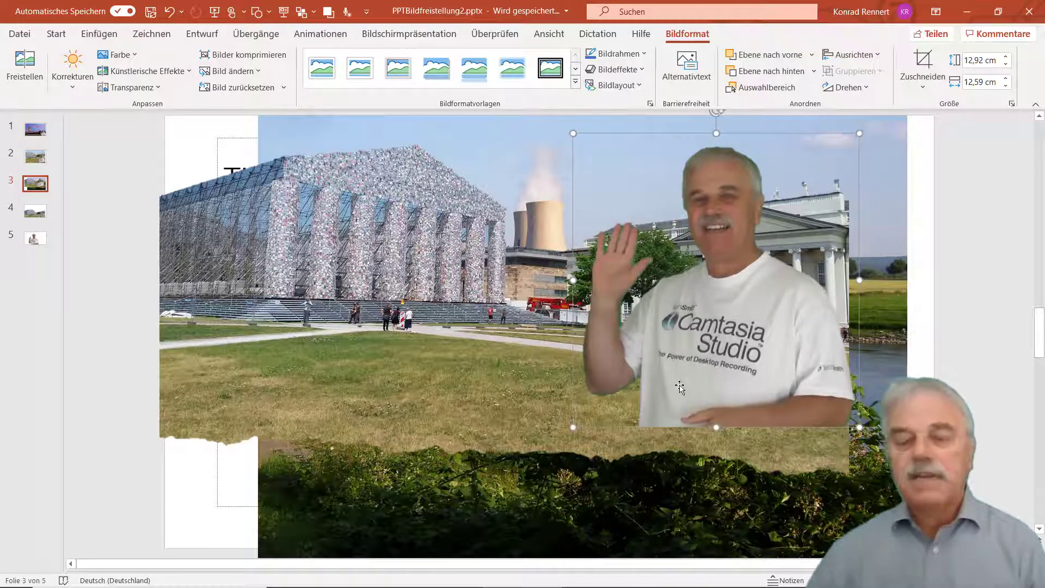
pyautogui.moveTo(668, 389); pyautogui.dragTo(663, 390)
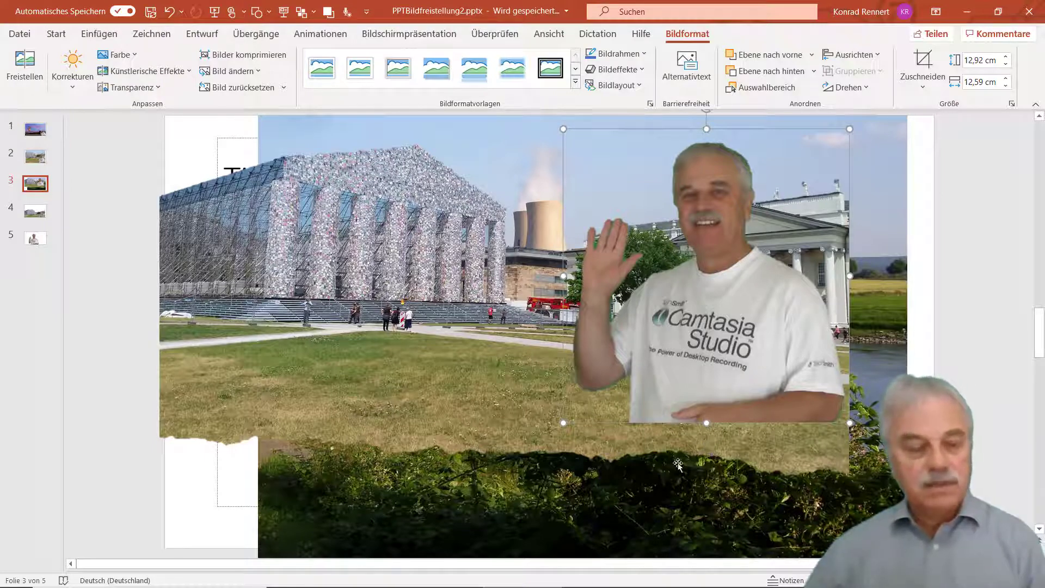
# Step: Launch the Snipping Tool from the Start menu by searching 'sn'
pyautogui.click(15, 576)
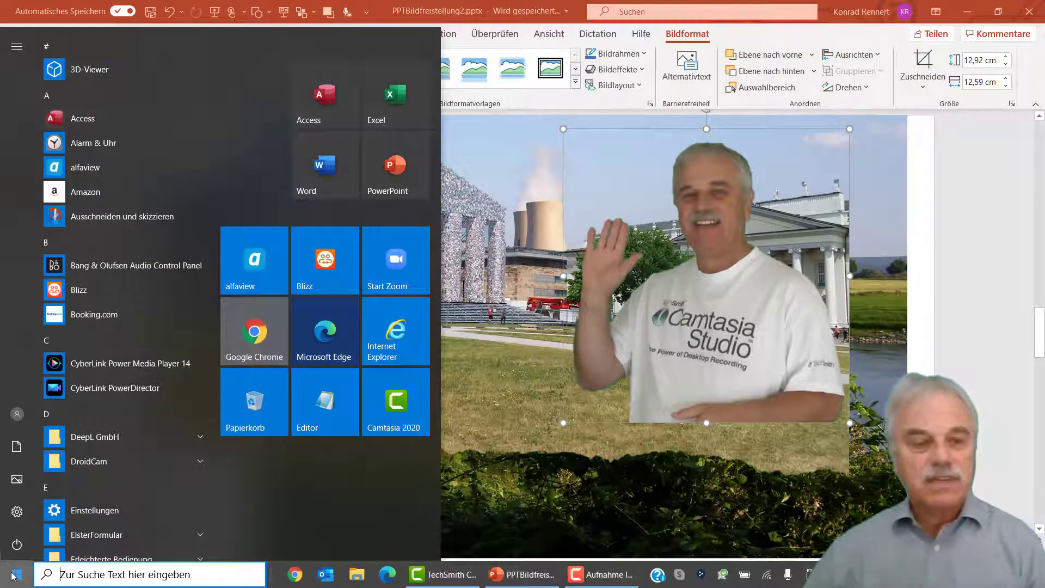
pyautogui.write('s')
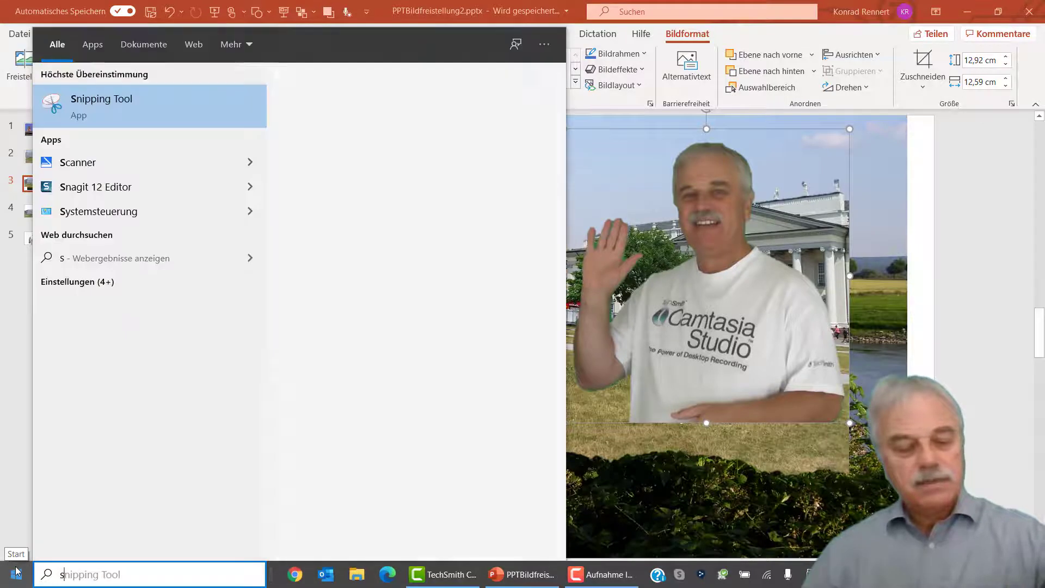
pyautogui.write('n')
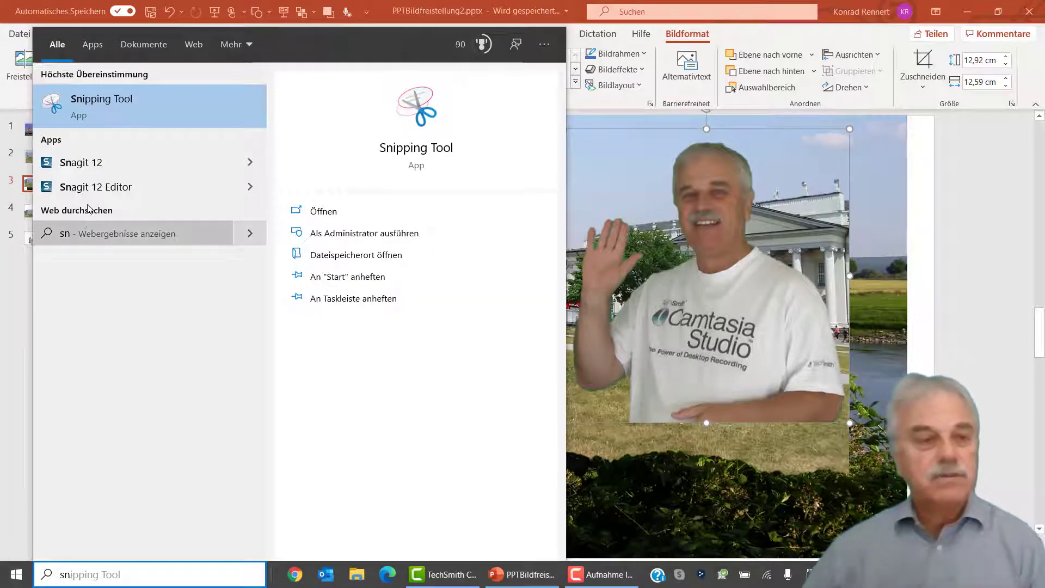
pyautogui.press('Return')
pyautogui.click(210, 49)
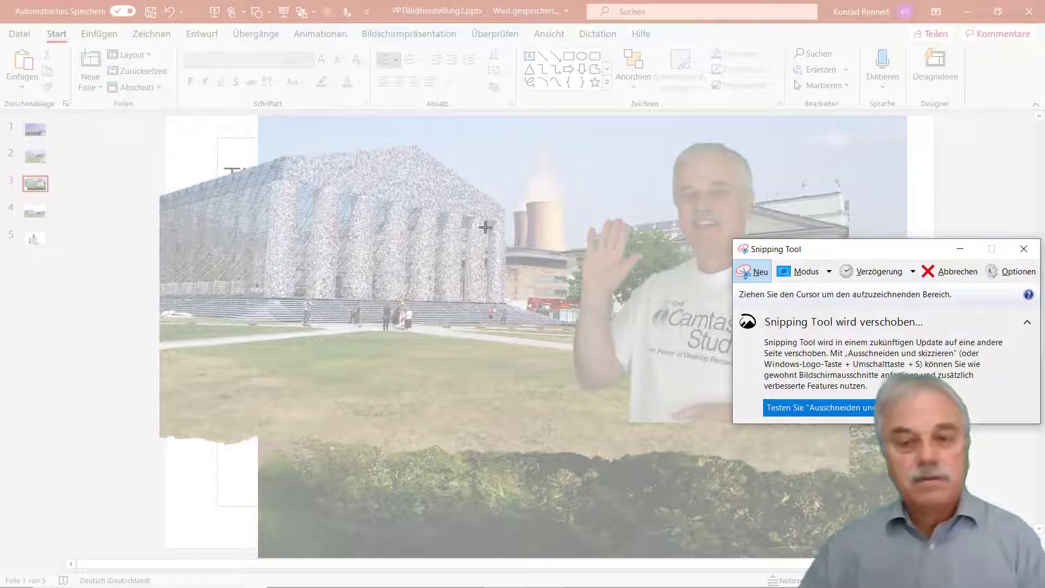
# Step: Snip a rectangle around the composited Parthenon scene with the waving presenter
pyautogui.press('Escape')
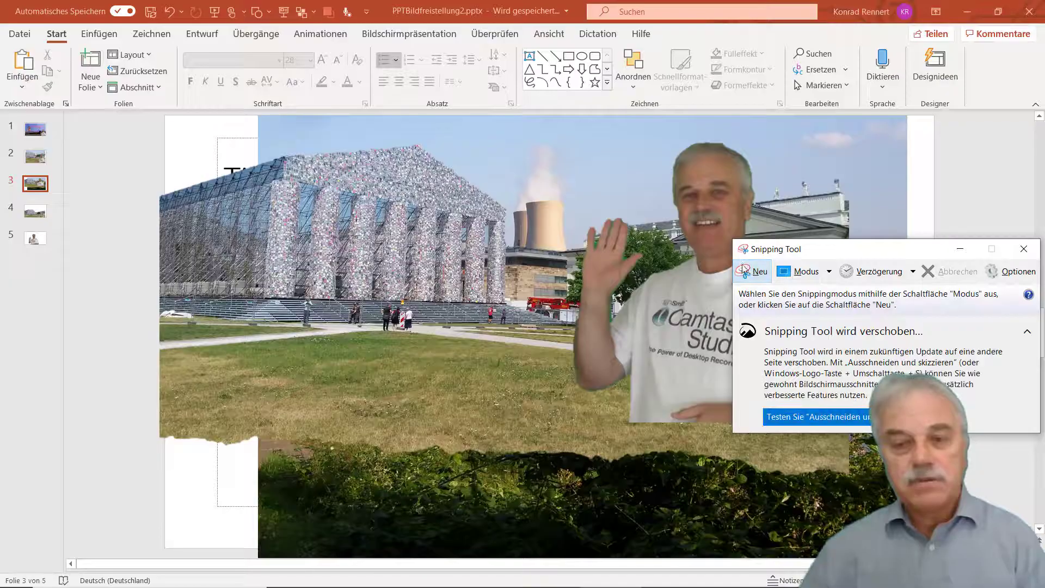
pyautogui.click(745, 270)
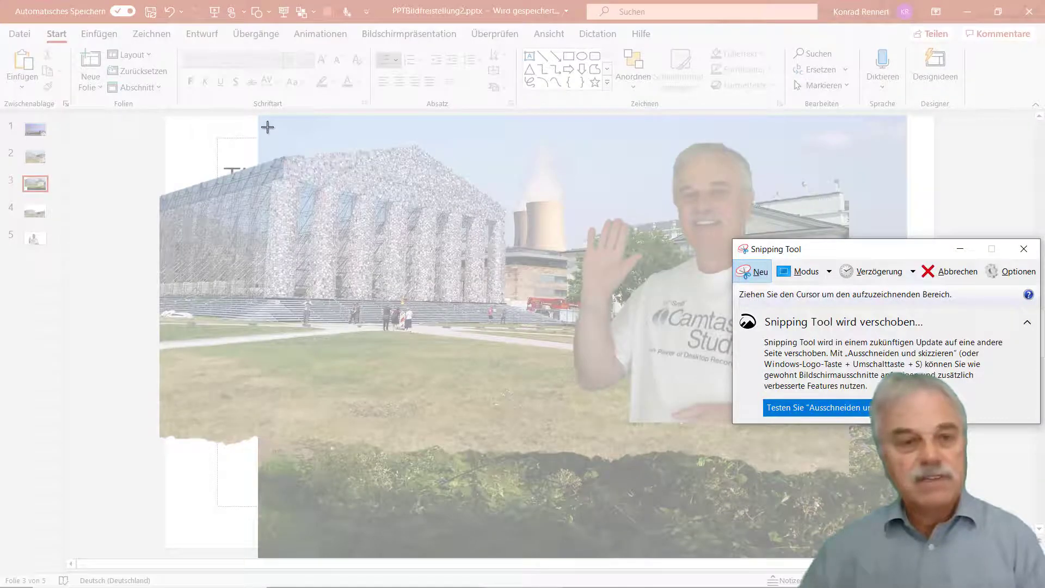
pyautogui.moveTo(258, 116)
pyautogui.mouseDown()
pyautogui.moveTo(809, 424)
pyautogui.moveTo(847, 436)
pyautogui.mouseUp()
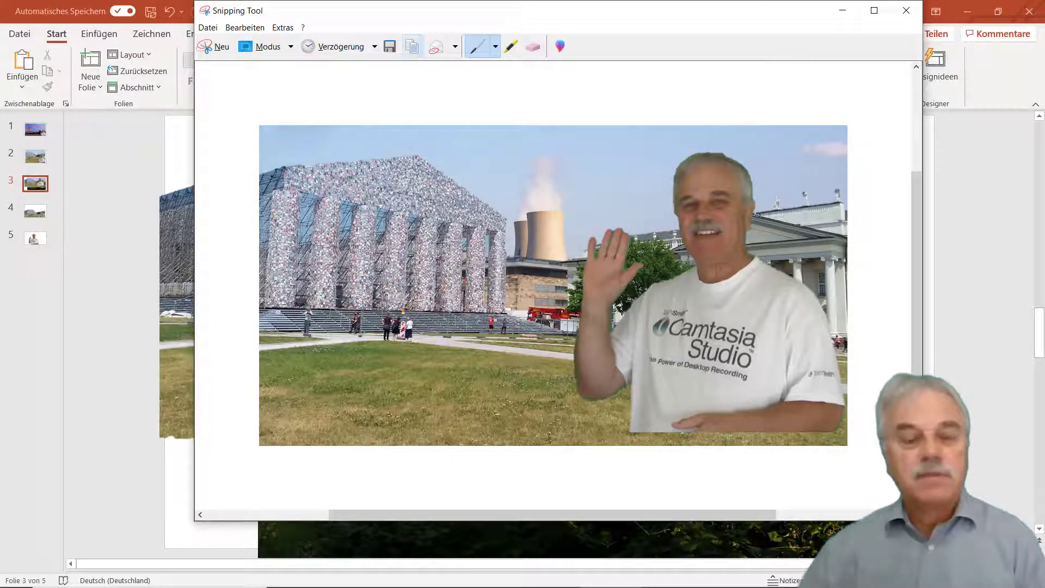
pyautogui.click(73, 356)
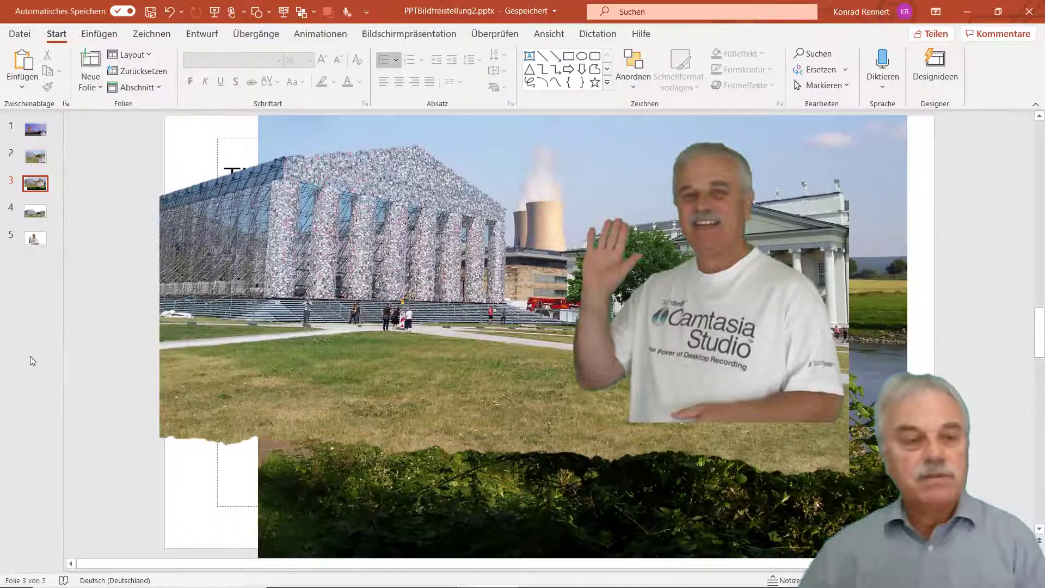
# Step: Add a new slide 6 after slide 5 via Einfügen > Neue Folie
pyautogui.click(31, 356)
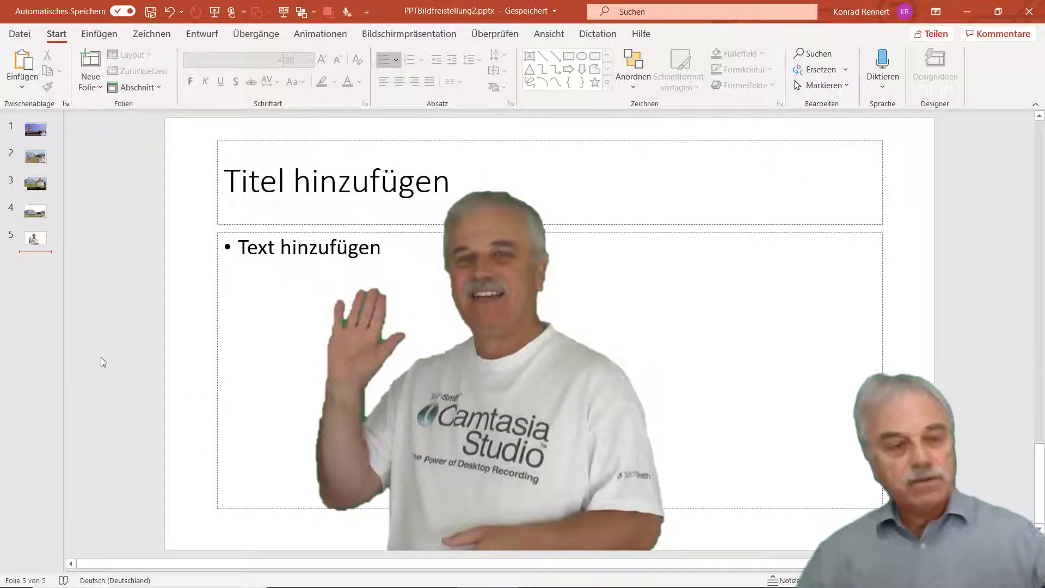
pyautogui.click(99, 37)
pyautogui.click(20, 61)
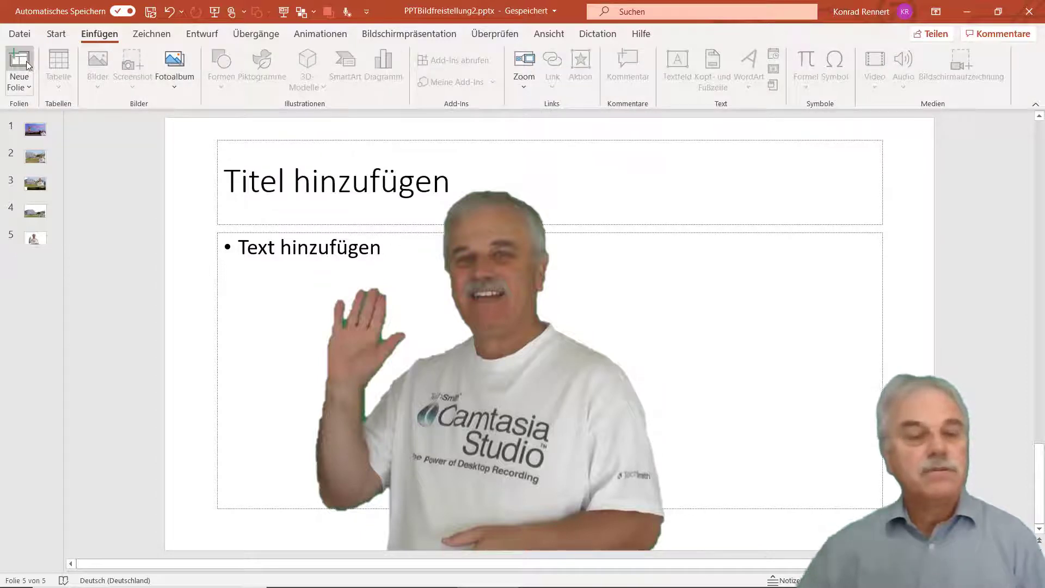
# Step: Paste the snipped composite onto slide 6 and apply the tilted white-frame design idea
pyautogui.rightClick(206, 340)
pyautogui.click(257, 369)
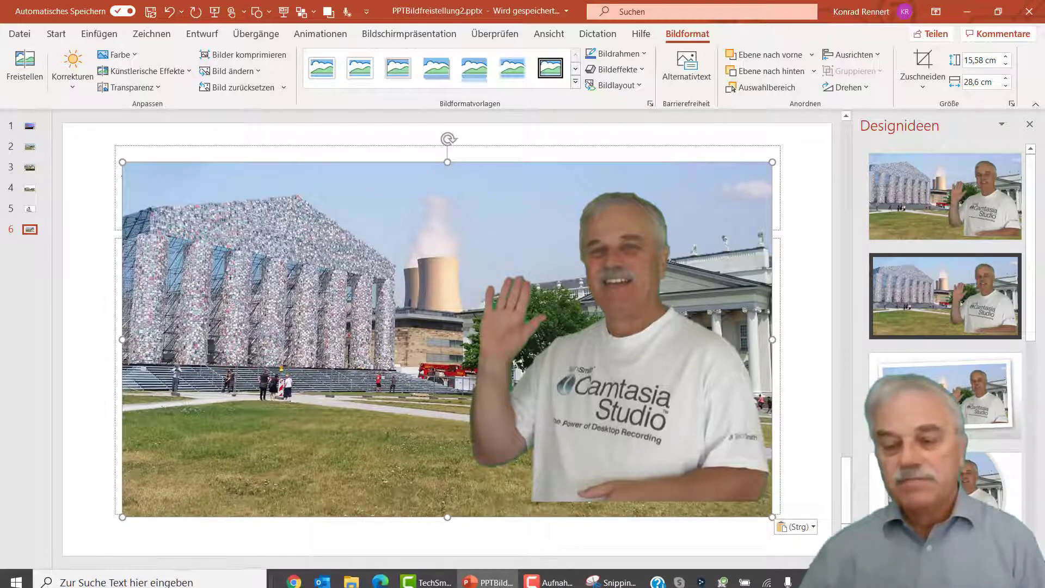
pyautogui.click(944, 484)
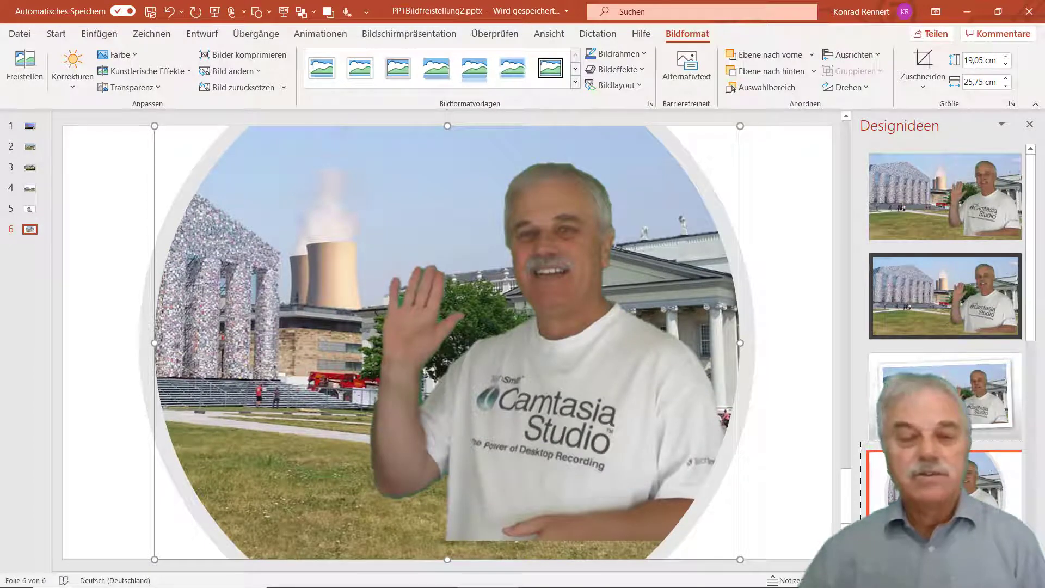
pyautogui.click(960, 378)
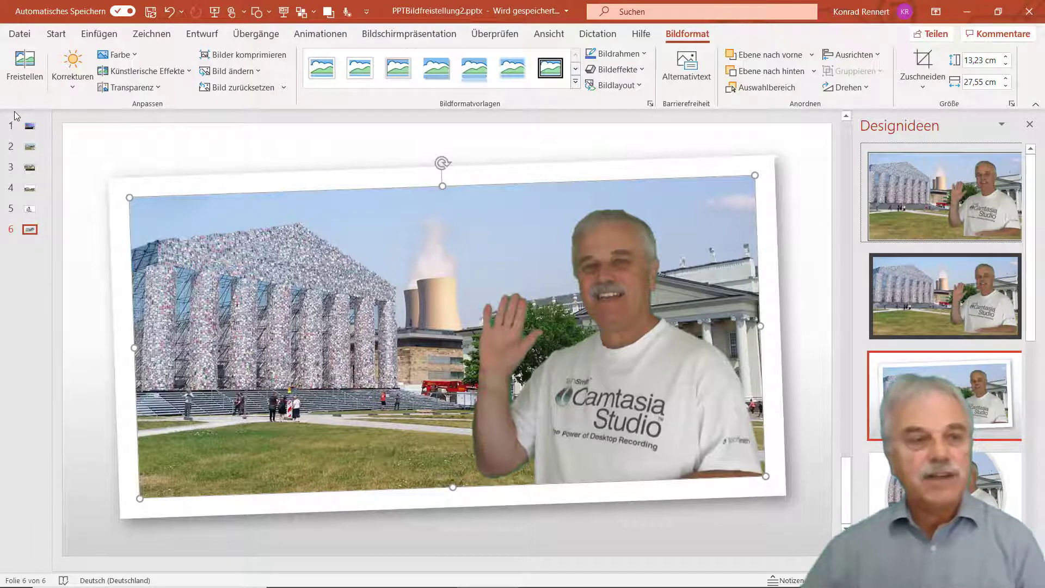
# Step: Select the Fake-News-Entertainment title slide (slide 1) to get its Designideen suggestions
pyautogui.click(29, 127)
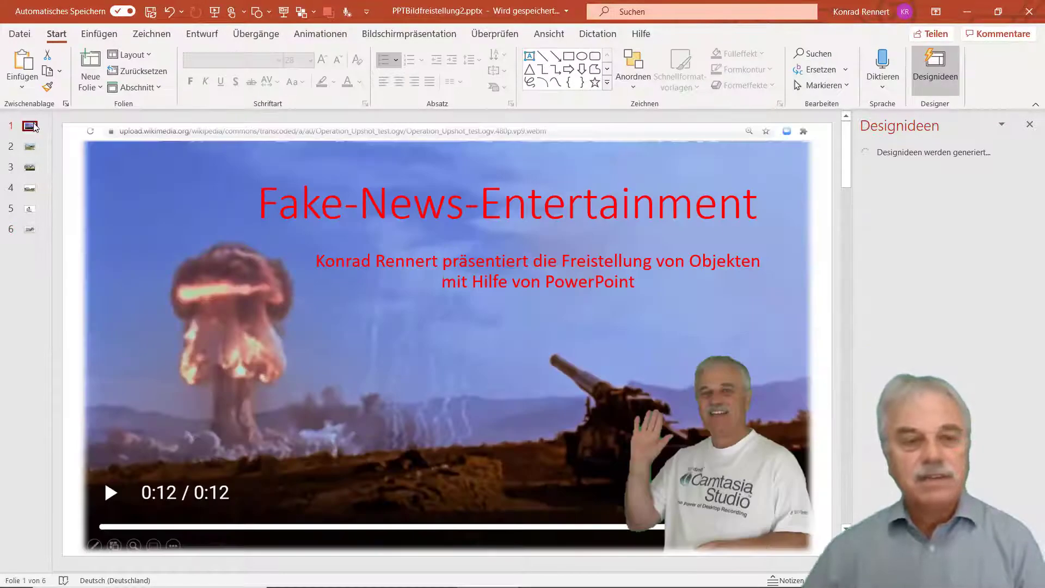